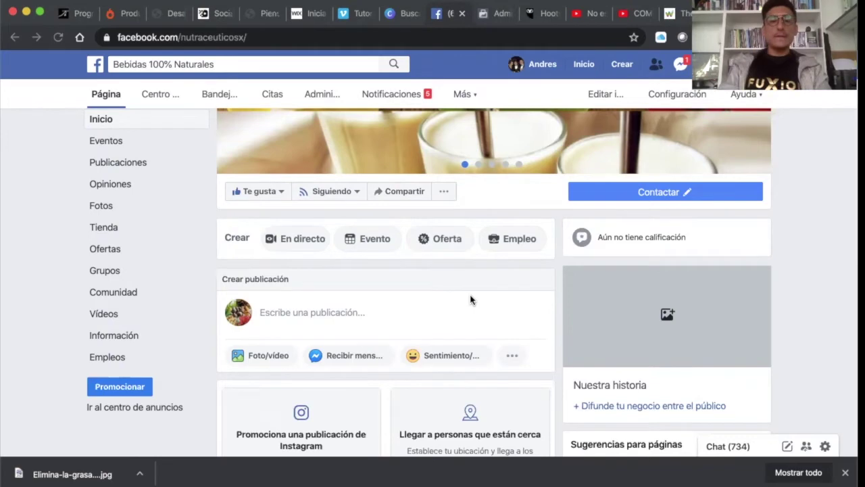
Look through the Bebidas 100% Naturales page, from its cover banner down to the published posts
scroll(471, 300, down, 2)
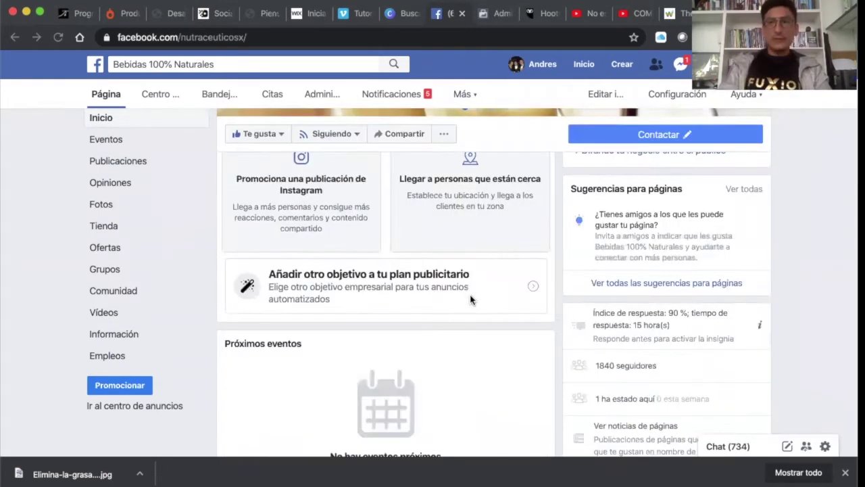
scroll(471, 300, up, 5)
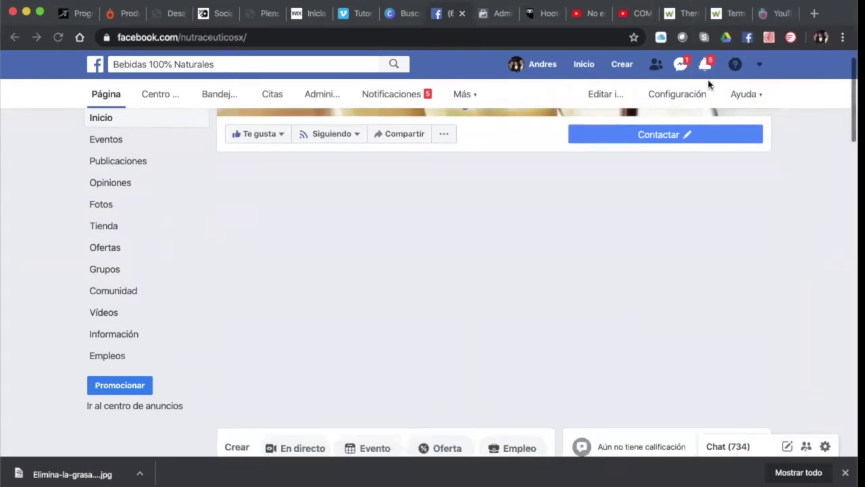
scroll(608, 274, up, 4)
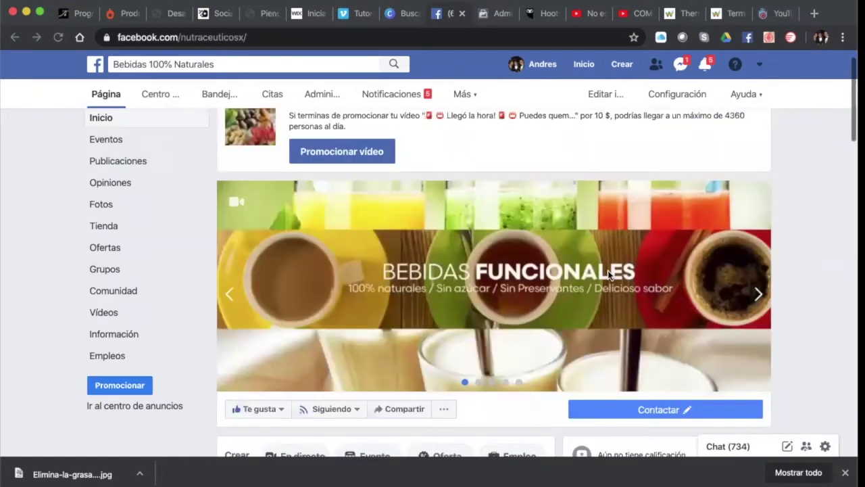
scroll(609, 273, down, 2)
scroll(607, 270, up, 2)
scroll(607, 270, up, 1)
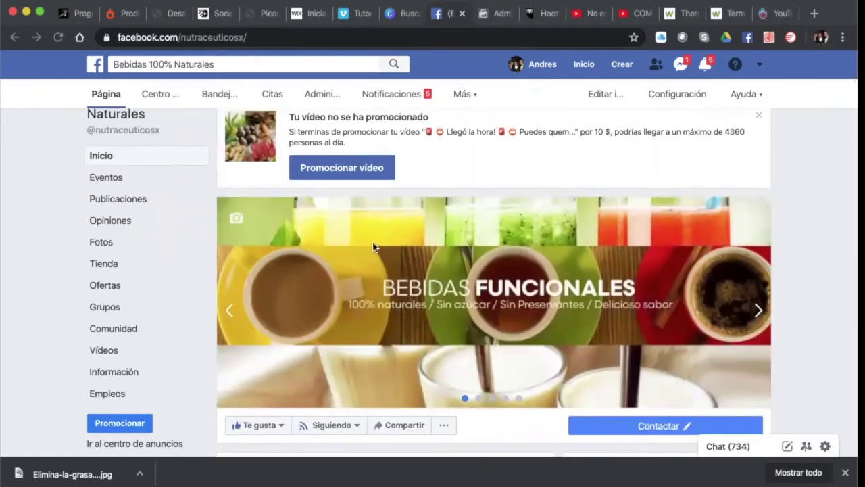
scroll(479, 245, down, 1)
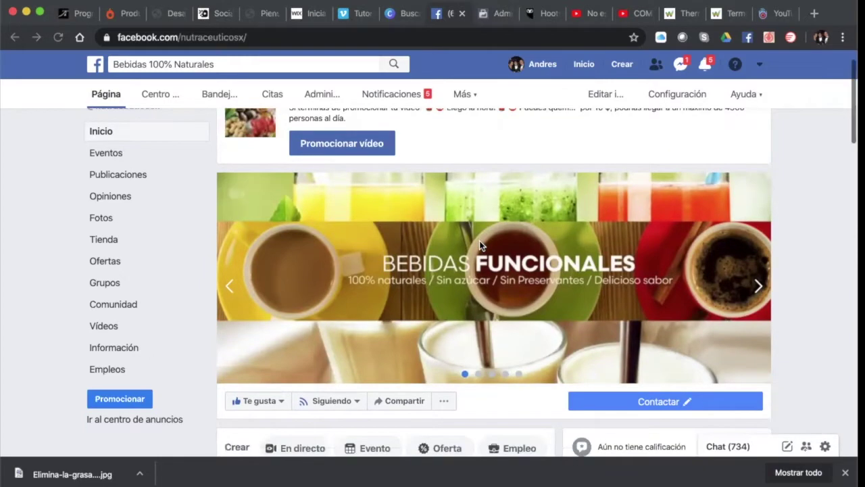
scroll(479, 245, down, 5)
scroll(479, 245, down, 5)
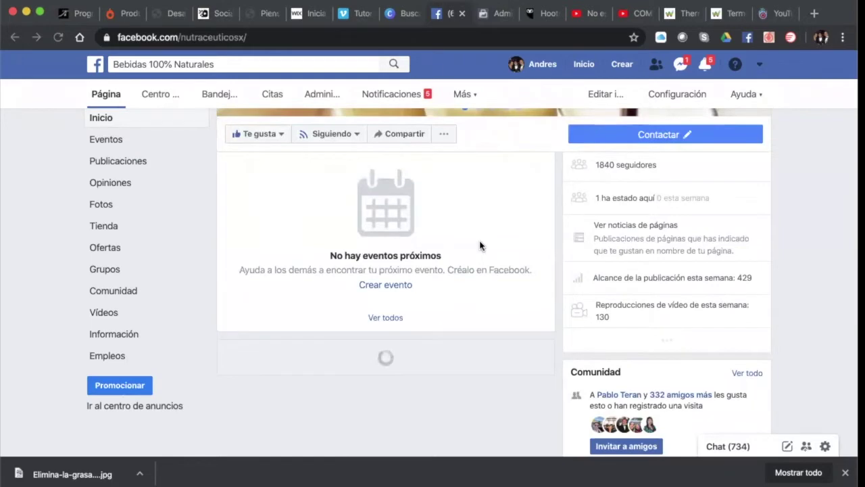
scroll(479, 245, up, 1)
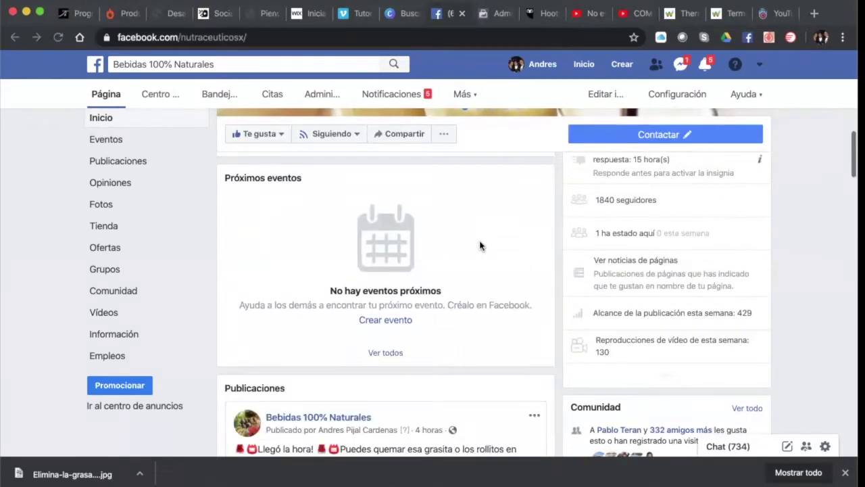
scroll(480, 245, down, 10)
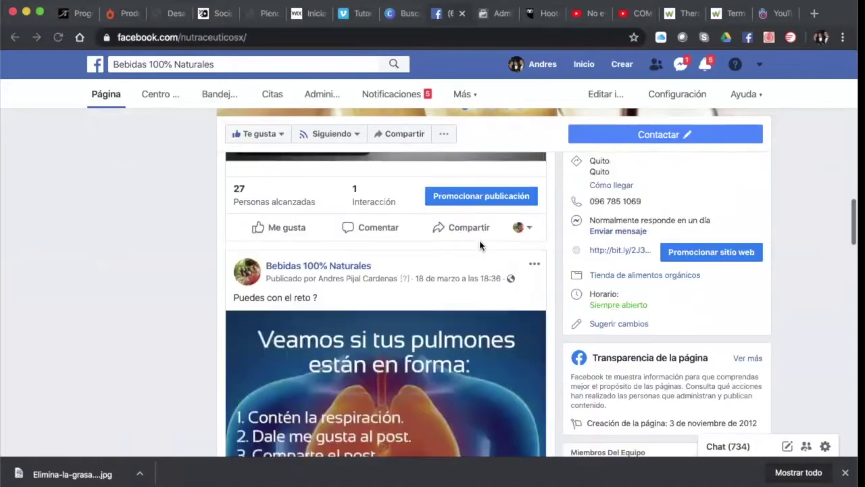
scroll(480, 246, up, 1)
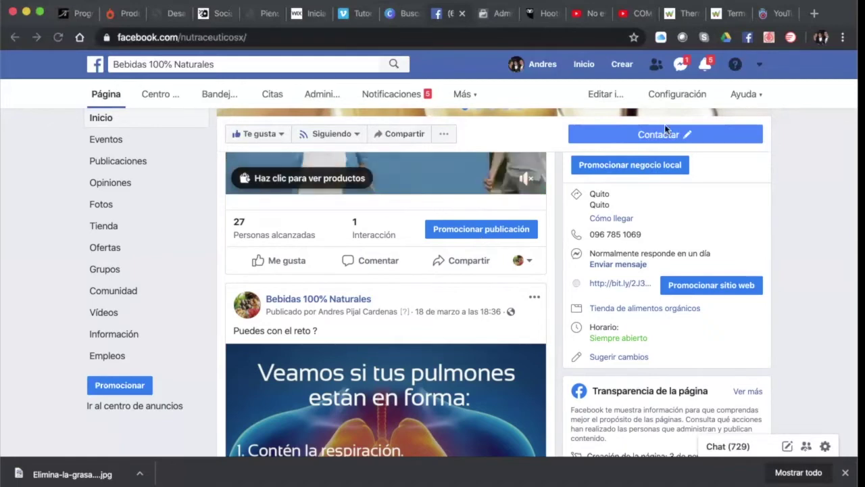
Go to the personal account's ad management area and open the Administrador de anuncios
click(759, 66)
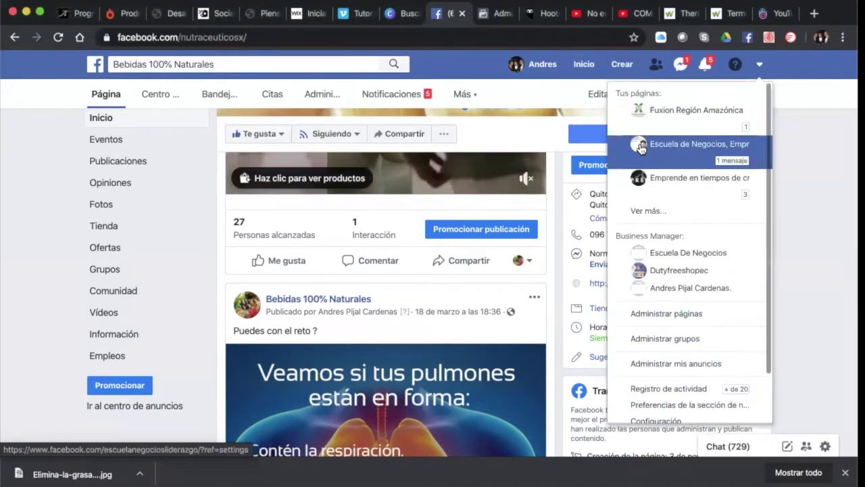
click(692, 370)
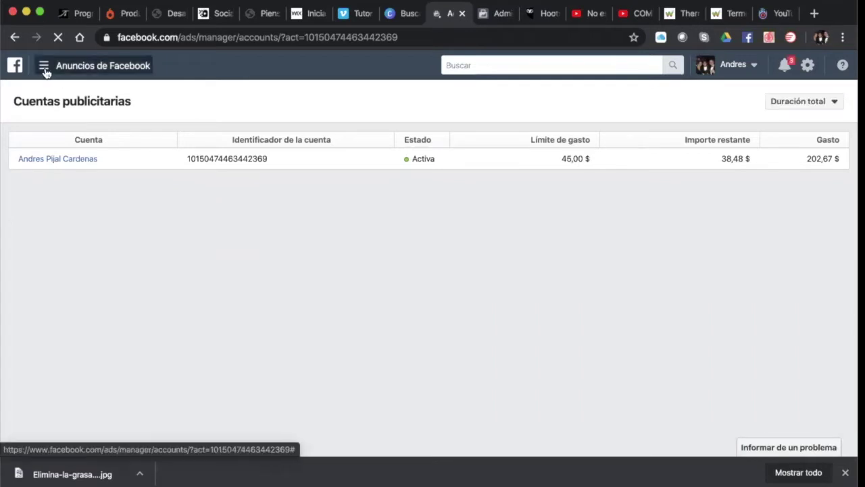
click(44, 67)
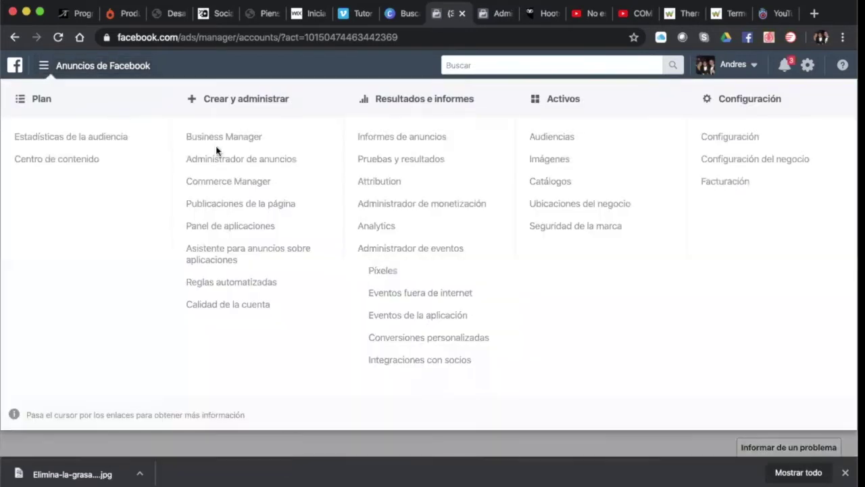
click(236, 160)
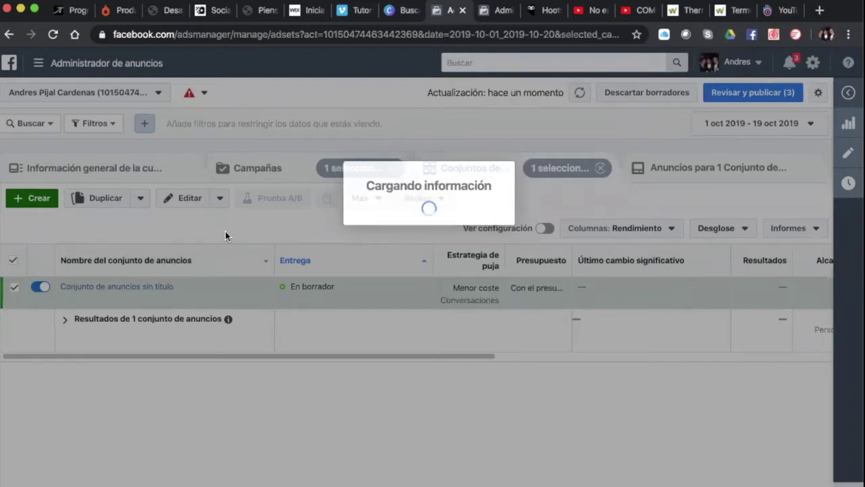
Start a new campaign with the Mensajes marketing objective and name it "Mensajes termo te"
scroll(561, 324, up, 1)
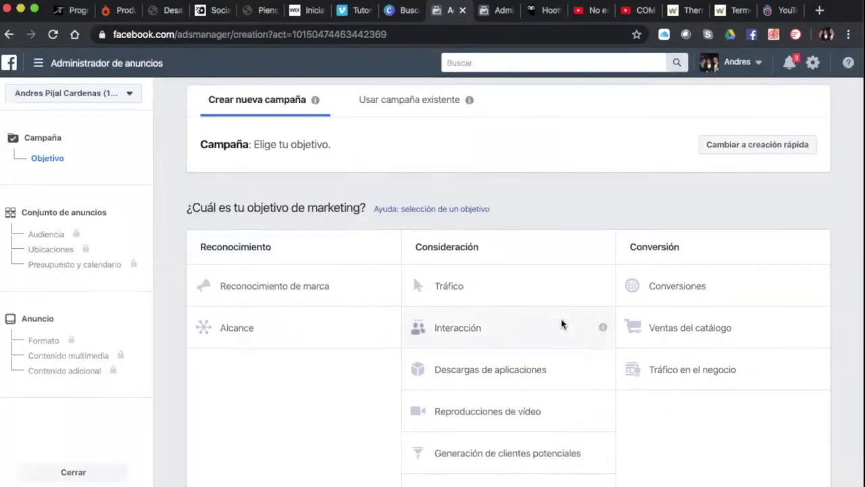
scroll(561, 324, down, 1)
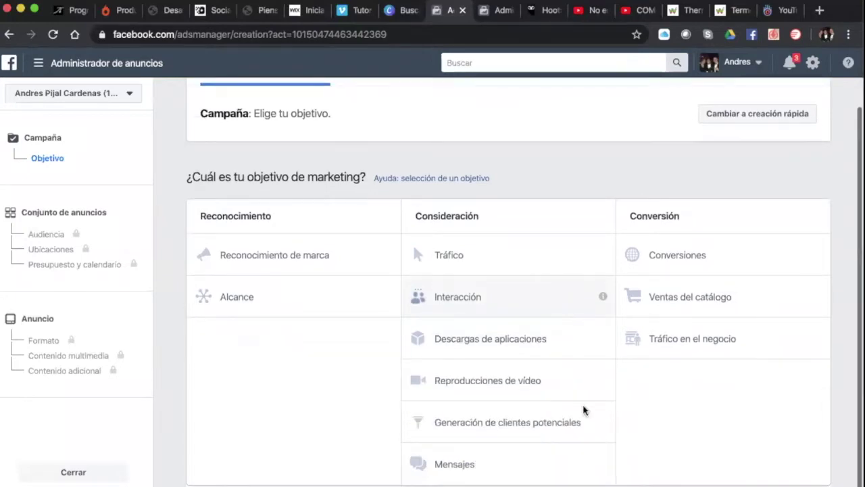
click(453, 463)
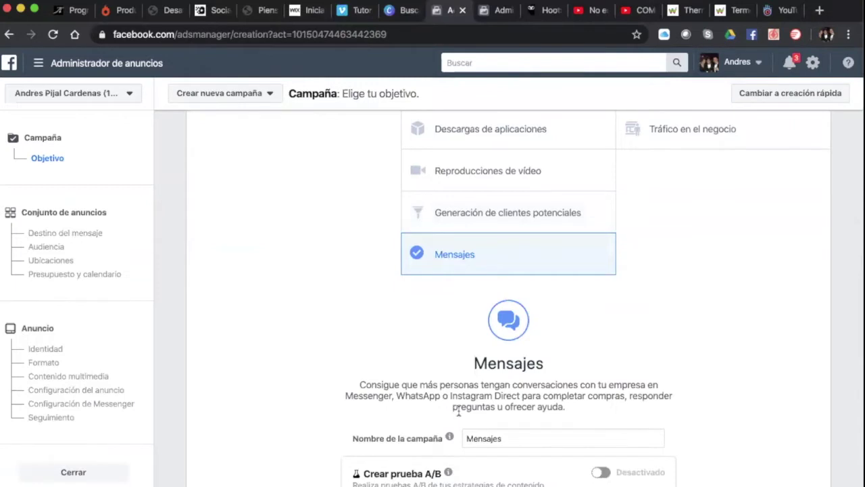
scroll(566, 408, down, 5)
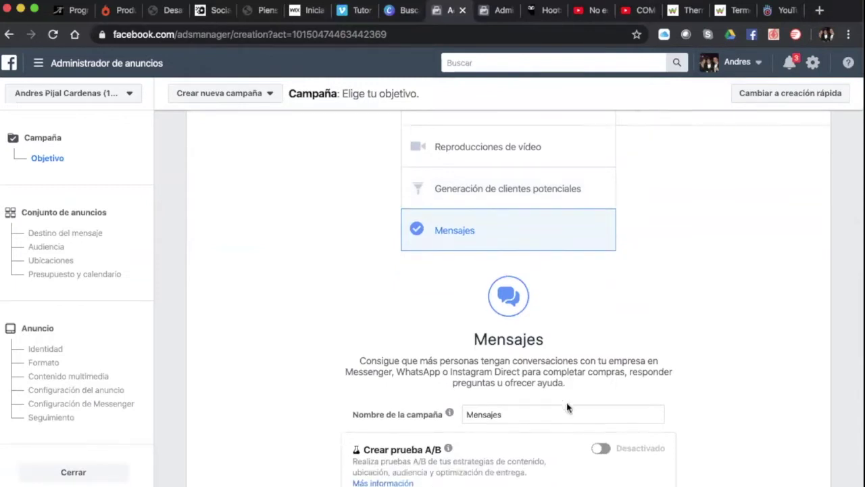
click(503, 283)
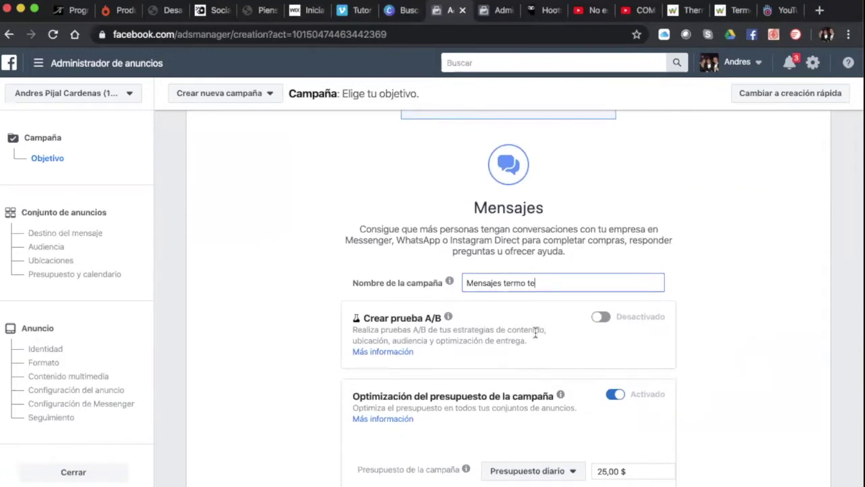
Set the campaign's daily budget to 5 $ and continue to the ad set settings
scroll(536, 333, down, 4)
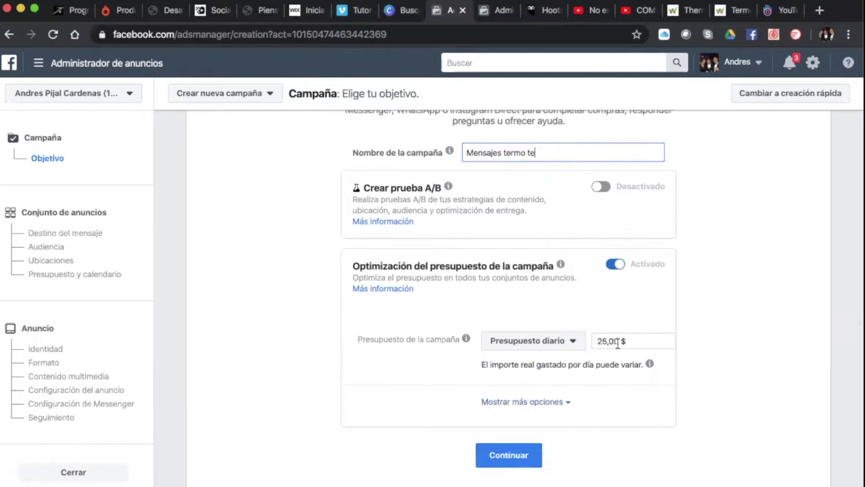
click(583, 346)
text(5)
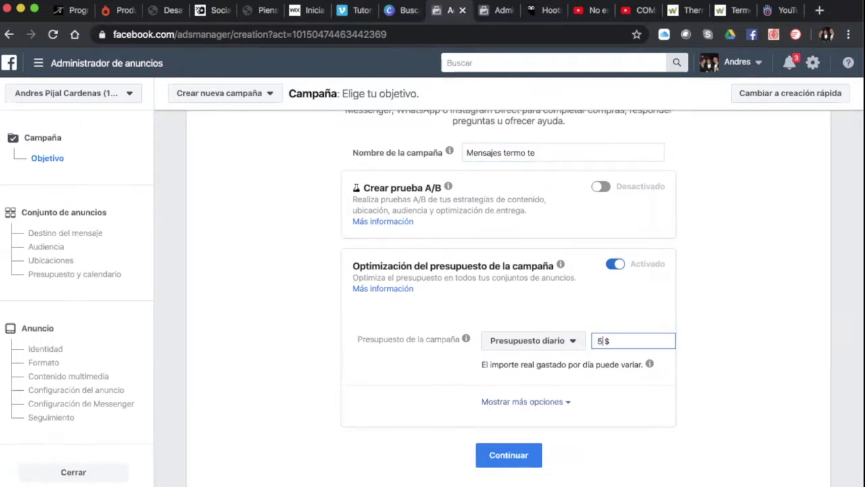
scroll(583, 404, down, 2)
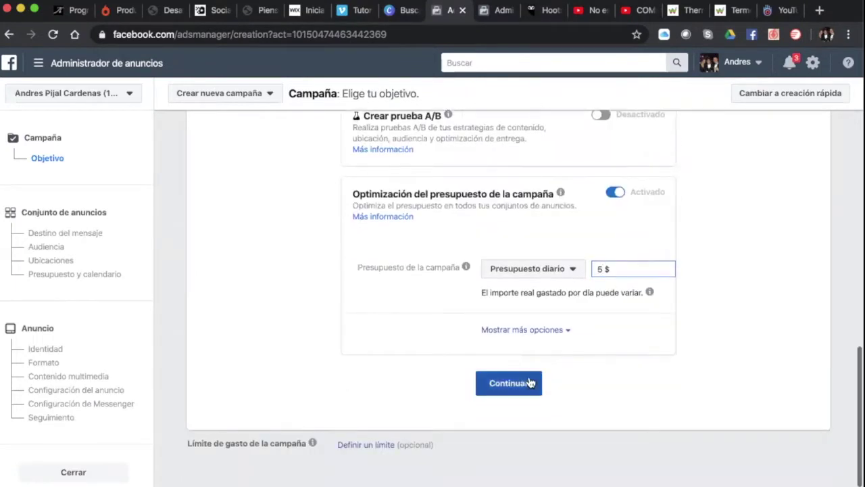
click(529, 383)
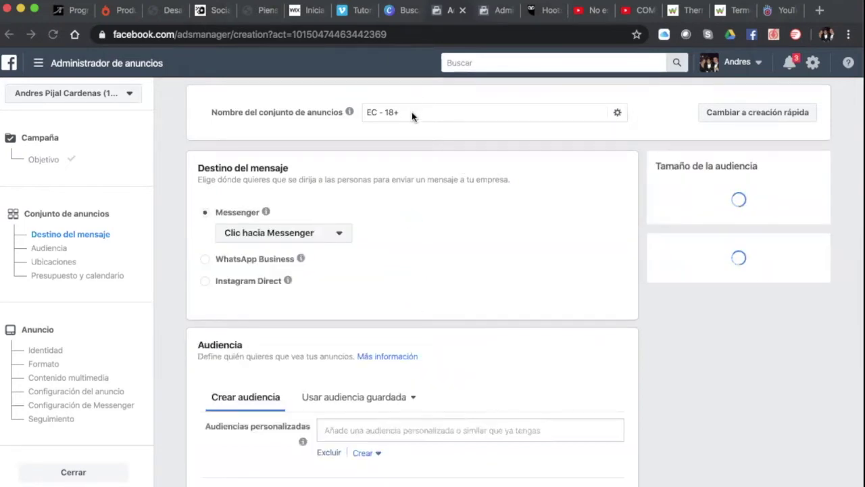
Rename the ad set as "termo te"
drag(411, 115, 300, 115)
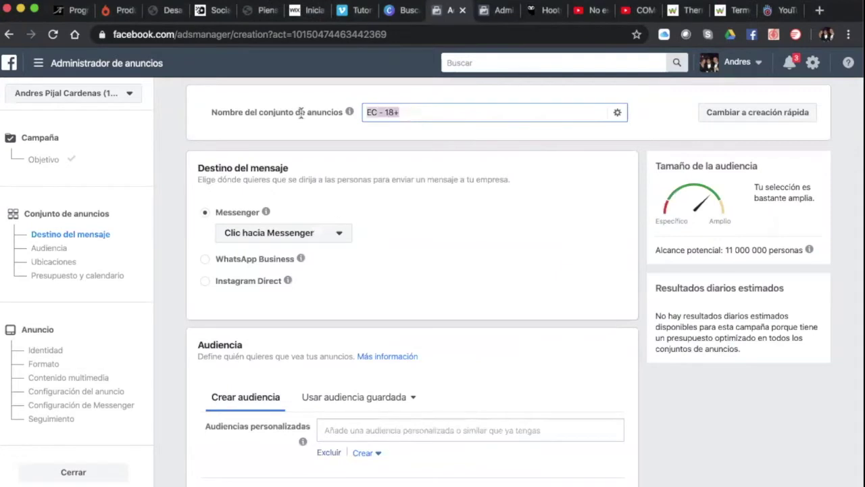
text(termo te)
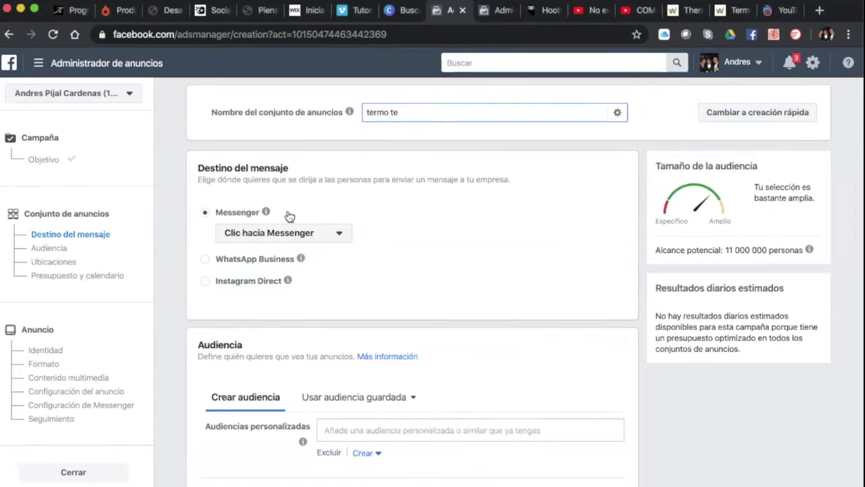
Set the audience's age range to 22 - 45
scroll(298, 223, down, 1)
scroll(338, 248, down, 2)
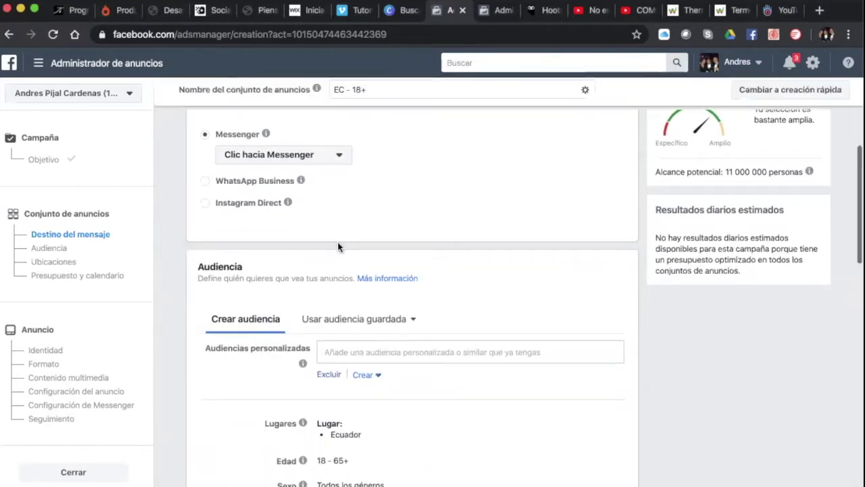
scroll(338, 247, down, 2)
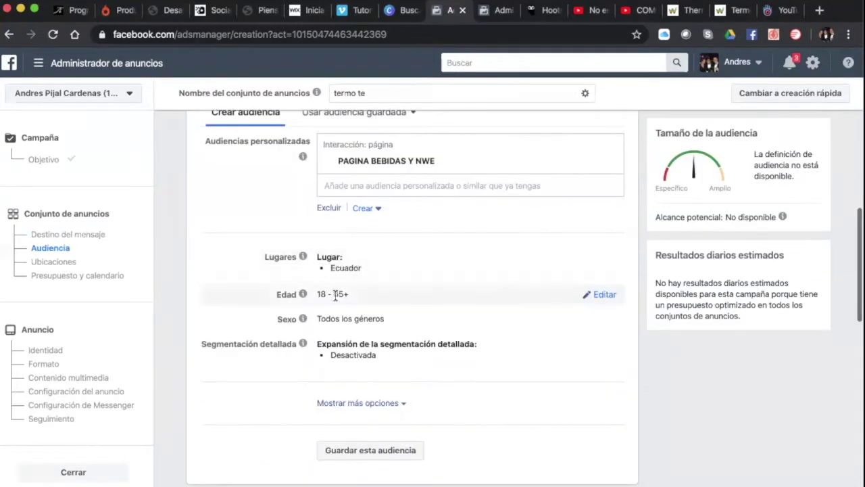
click(603, 295)
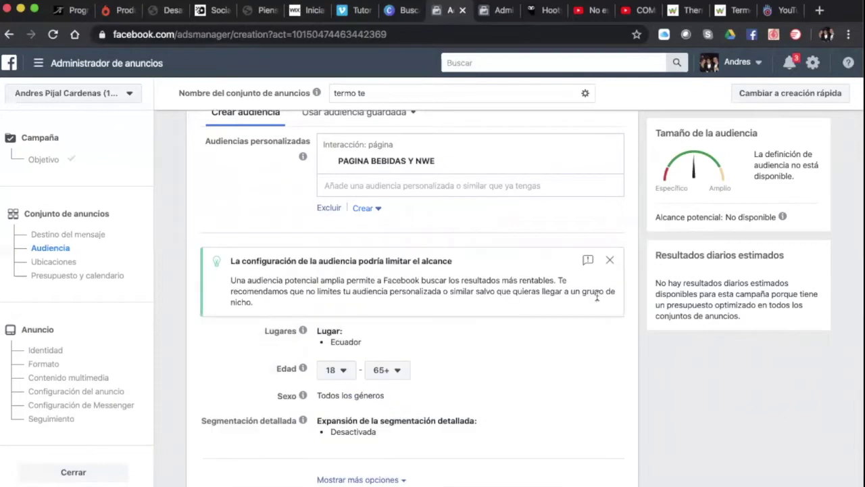
click(334, 372)
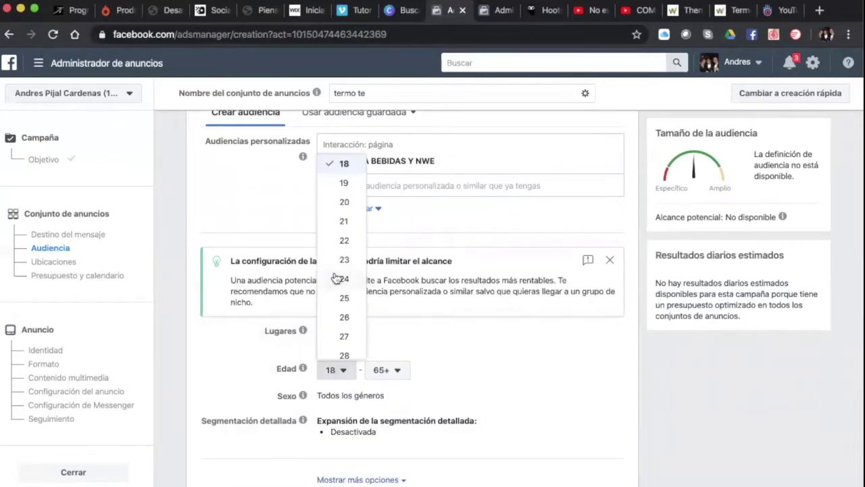
click(341, 239)
click(386, 369)
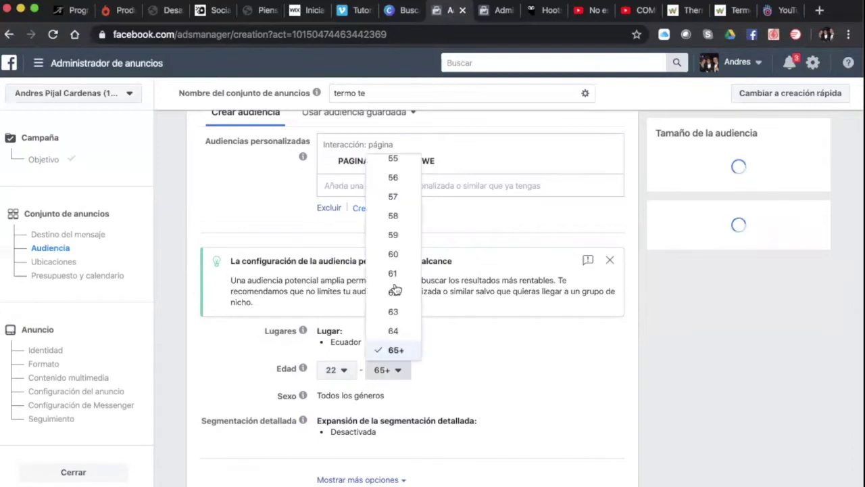
scroll(396, 289, up, 3)
scroll(396, 280, up, 3)
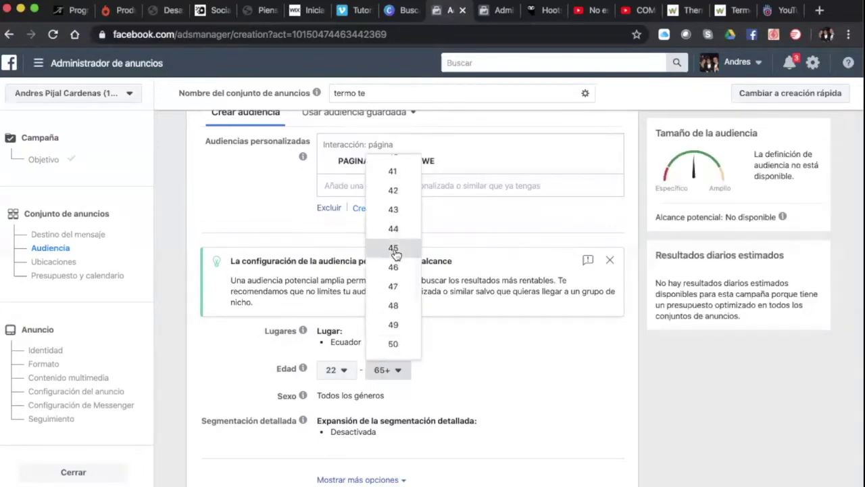
click(395, 250)
Edit the audience's locations to target "Personas que viven en este lugar" for Ecuador
scroll(440, 390, down, 1)
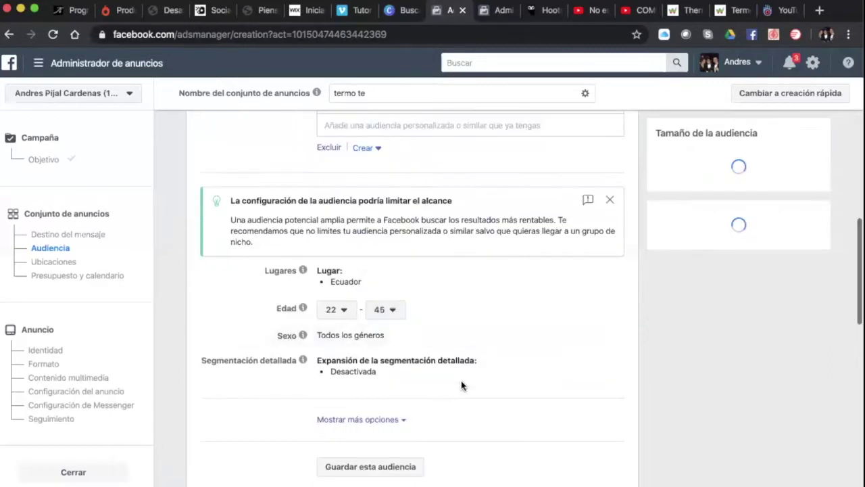
scroll(356, 279, down, 1)
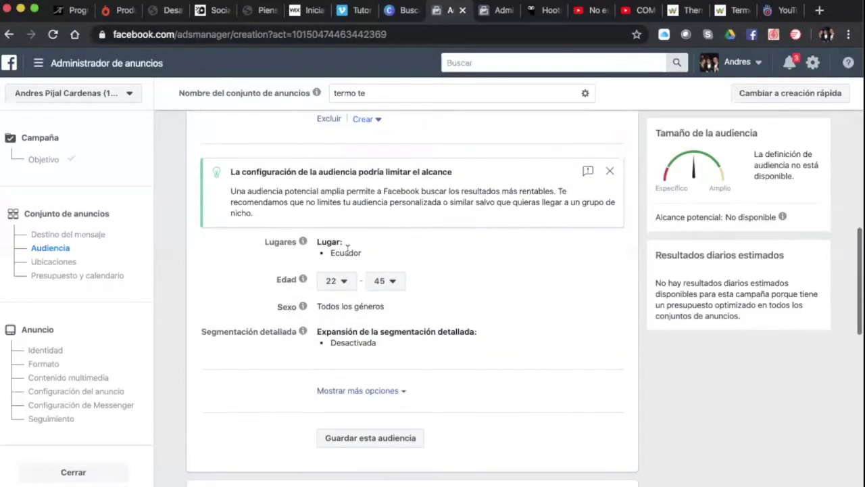
click(605, 243)
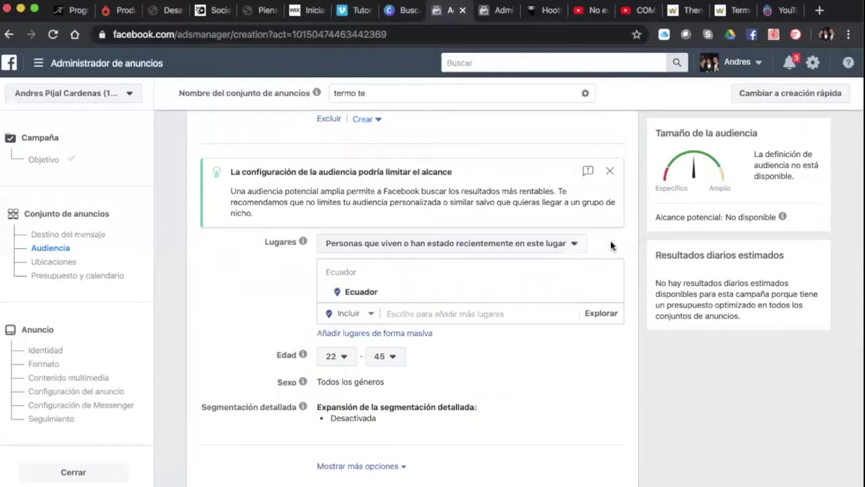
click(426, 249)
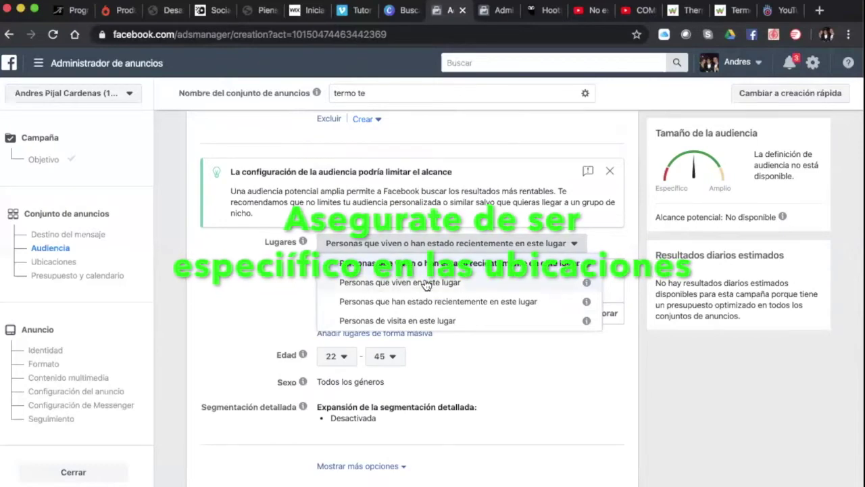
click(427, 283)
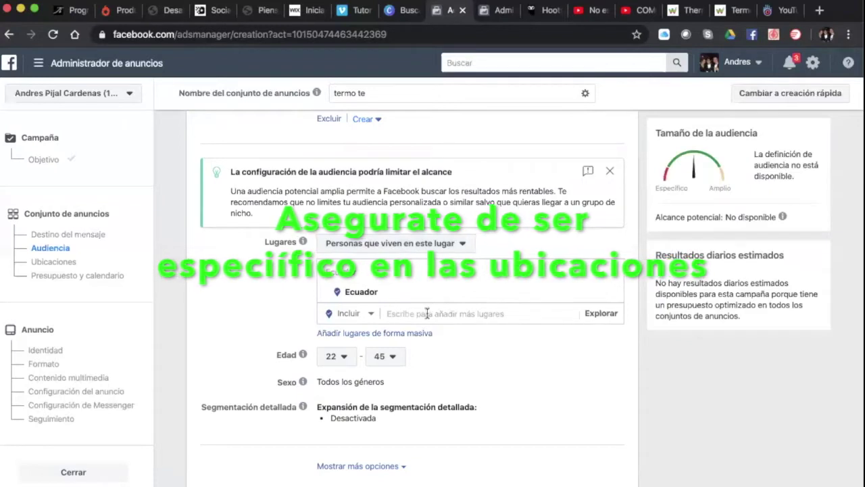
Narrow the audience's location in Ecuador to the Quito Tenis neighbourhood in Pichincha Province
click(427, 312)
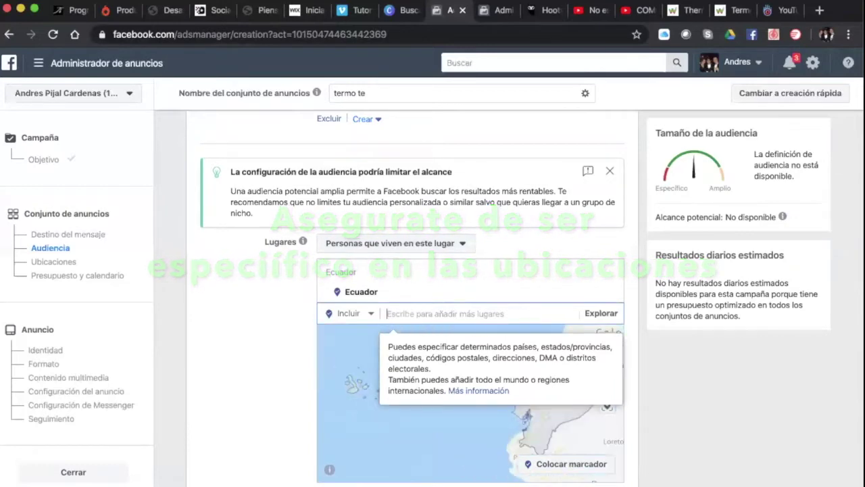
text(quito)
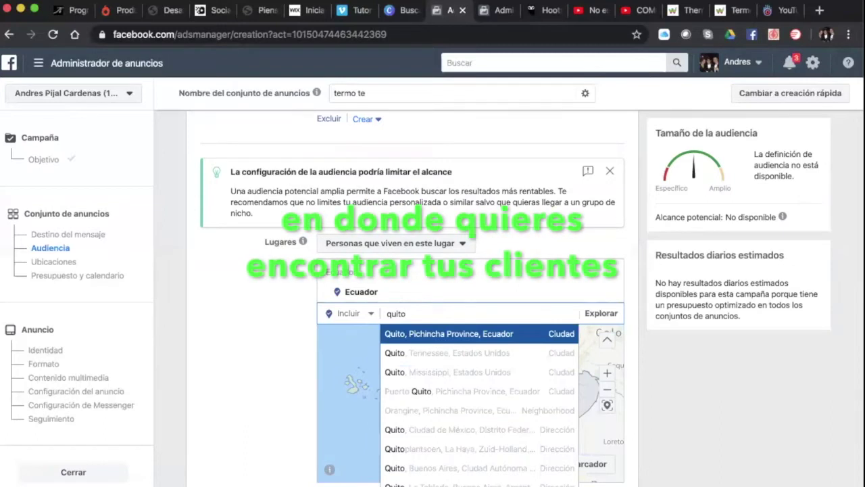
text(, quito tenis)
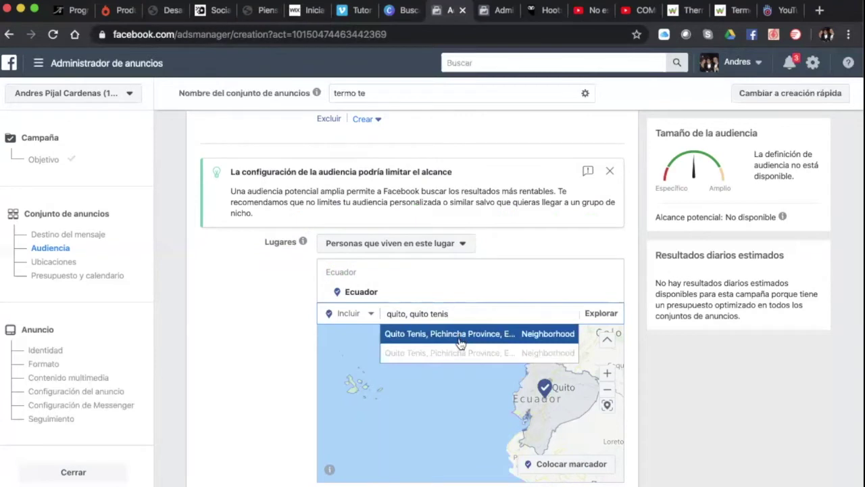
click(460, 336)
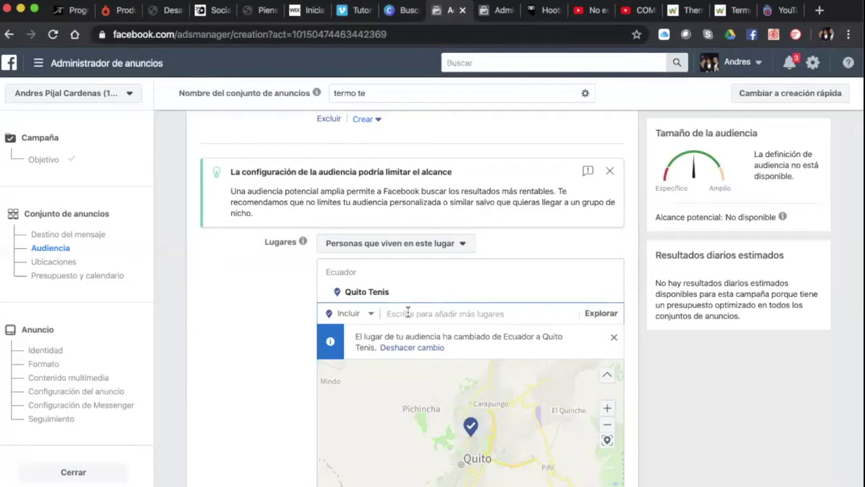
Add the city of Cumbayá, Pichincha Province, and the Monteserrin neighbourhood to the audience's included locations
text(cumbaya)
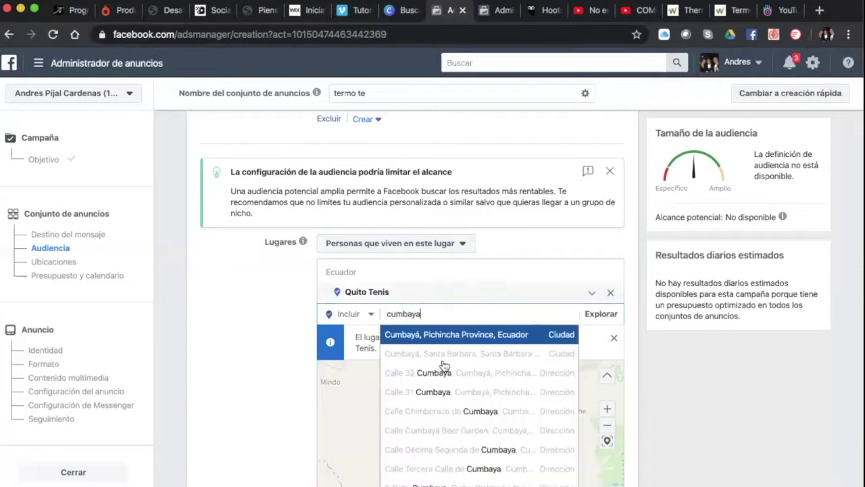
click(488, 335)
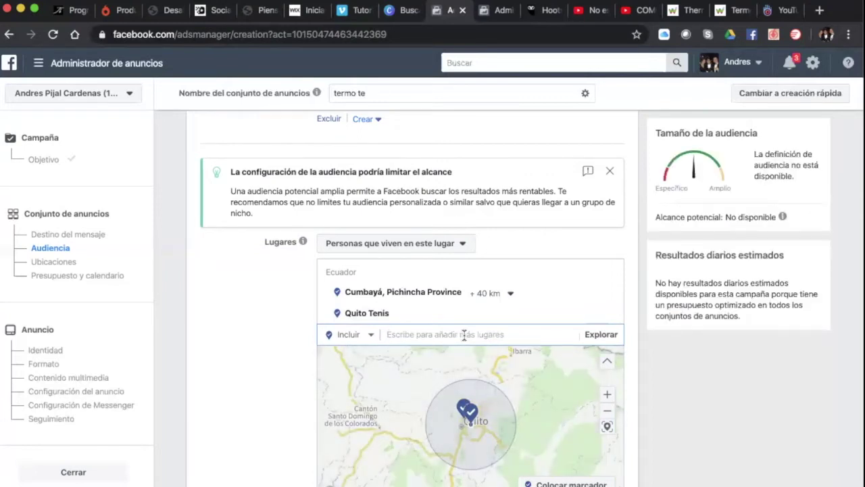
text(monteserrin)
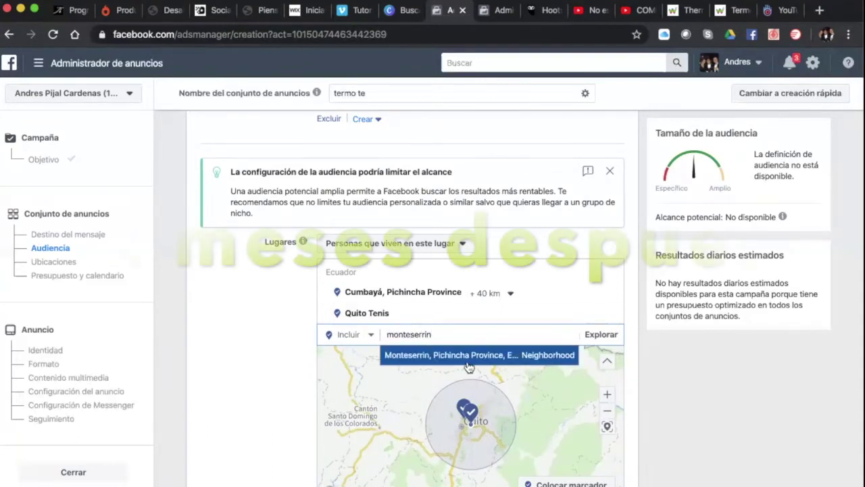
click(467, 361)
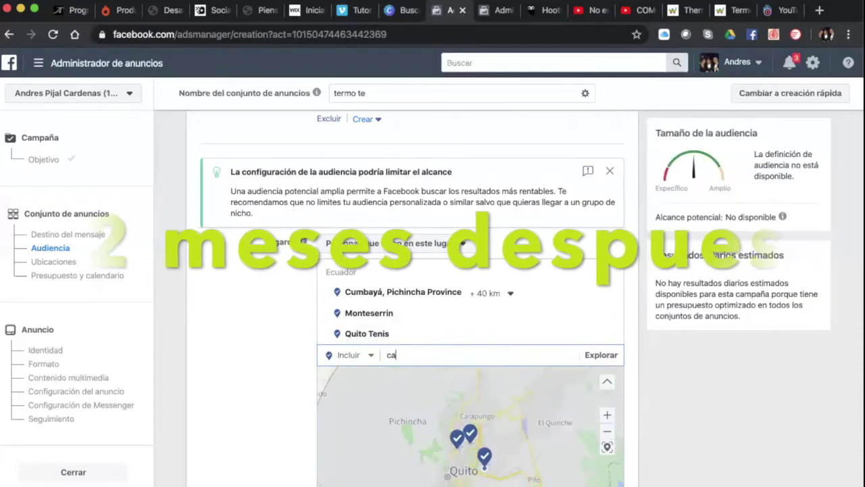
Look up "av portugal, quito" and include Calle Portugal, Quito, Pichincha, Ecuador as an audience location
text(av portugal)
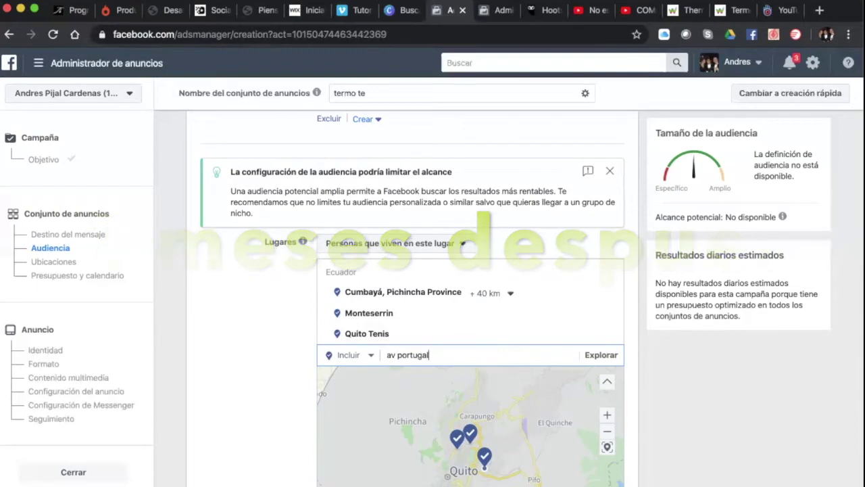
scroll(466, 415, down, 3)
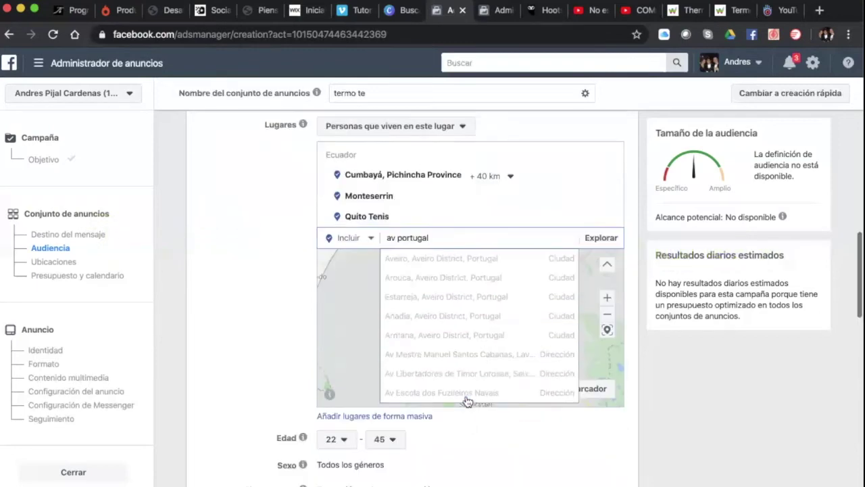
triple_click(440, 236)
key(Right)
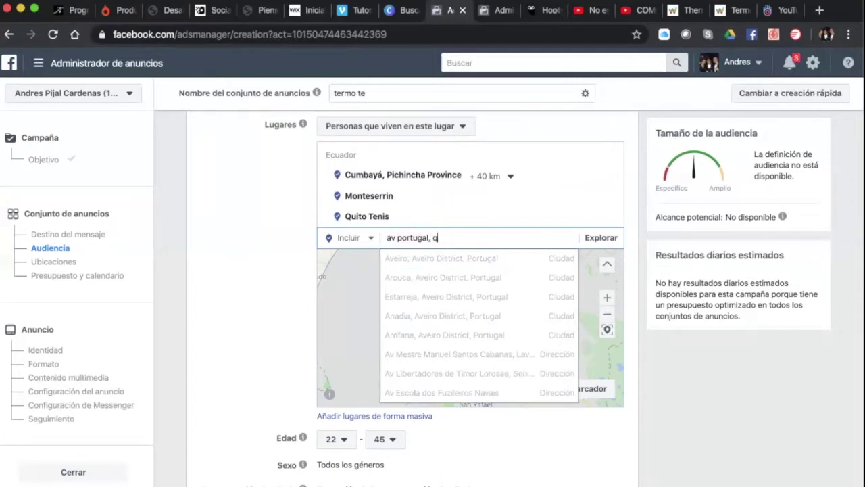
text(, quito)
key(Return)
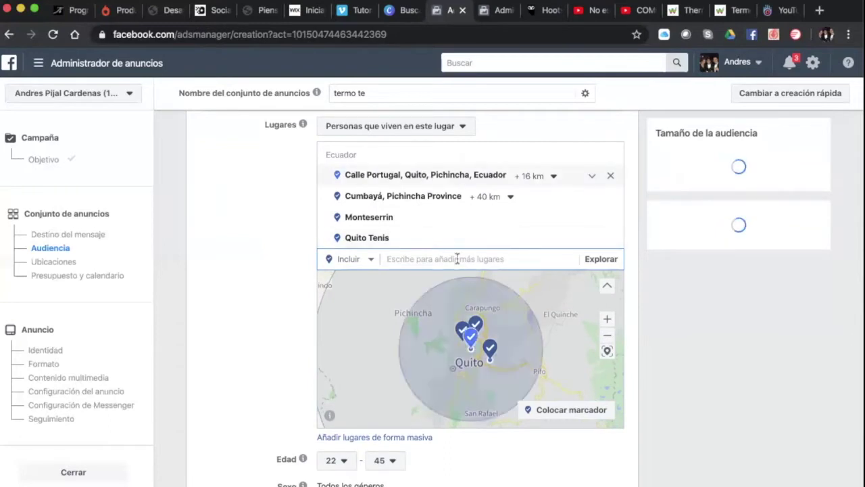
Try to add "av de los shirys,quito" as an audience location and browse the saved places and countries
text(av de los shirys,quito)
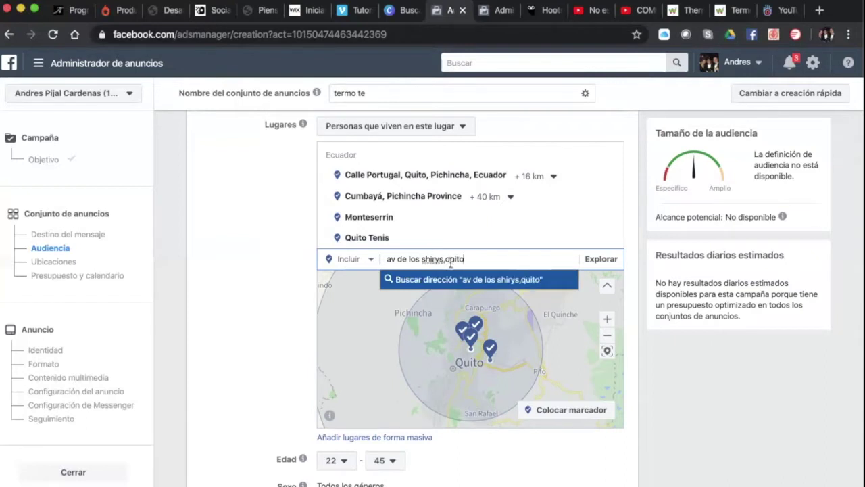
click(593, 264)
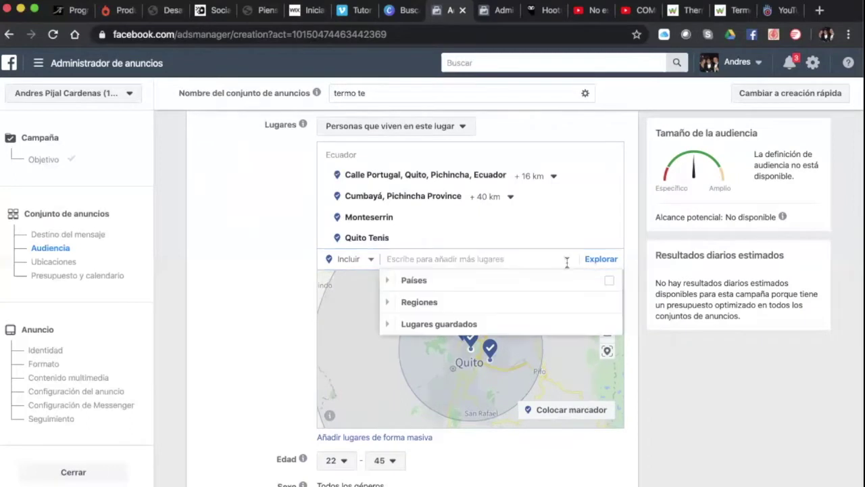
click(389, 326)
click(388, 326)
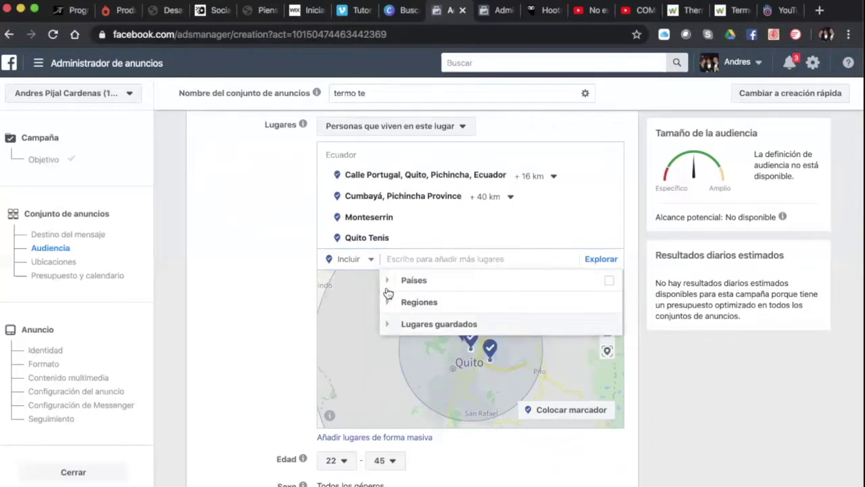
click(388, 280)
click(387, 280)
Add the city of Tumbaco, Pichincha Province, and Quito's La Carolina neighbourhood to the included locations
click(399, 259)
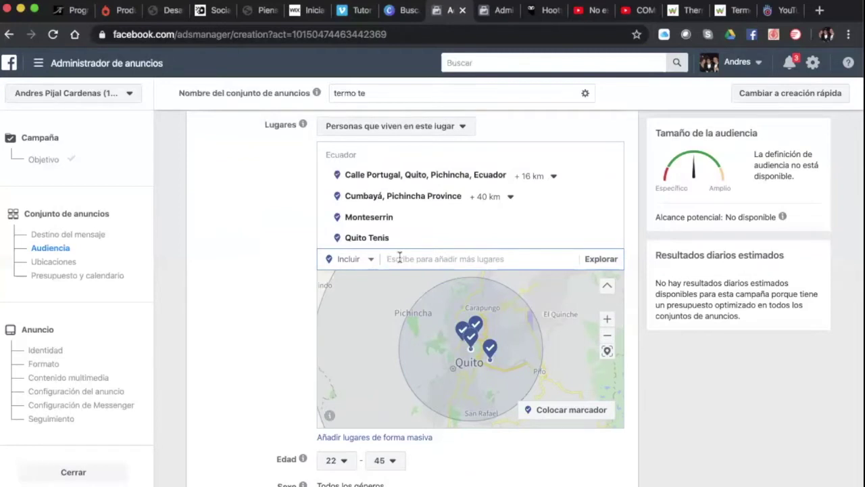
text(tumbaco)
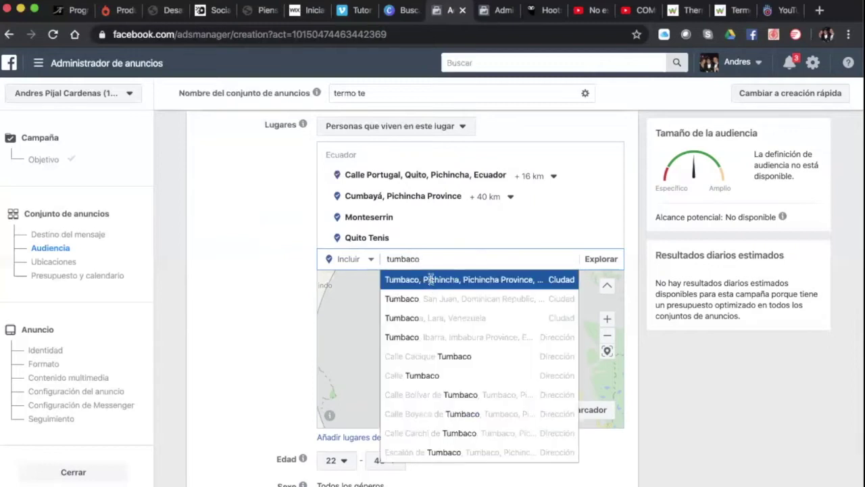
click(426, 280)
text(carolina,quito)
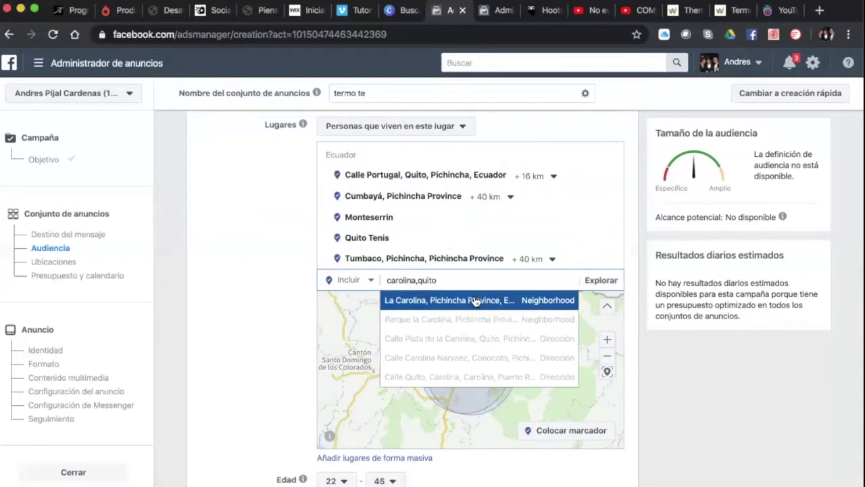
click(475, 301)
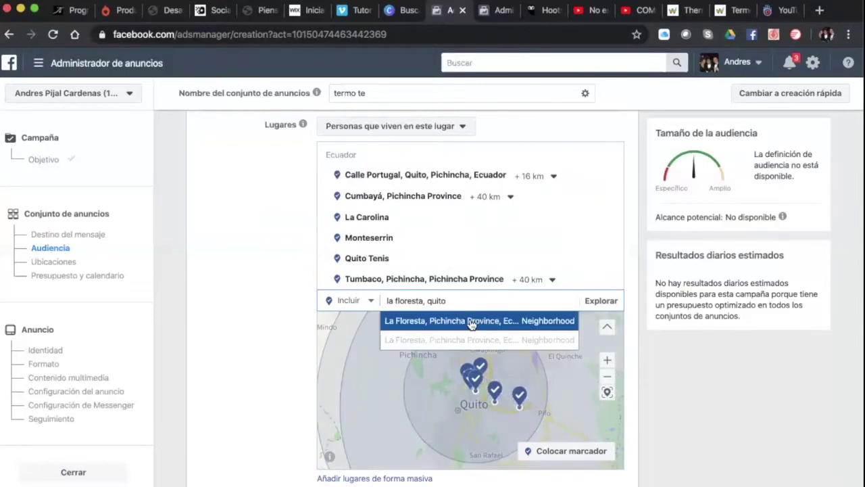
Include the La Floresta neighbourhood and the Antiguo Aeropuerto Internacional Mariscal Sucre in the audience's locations
click(471, 320)
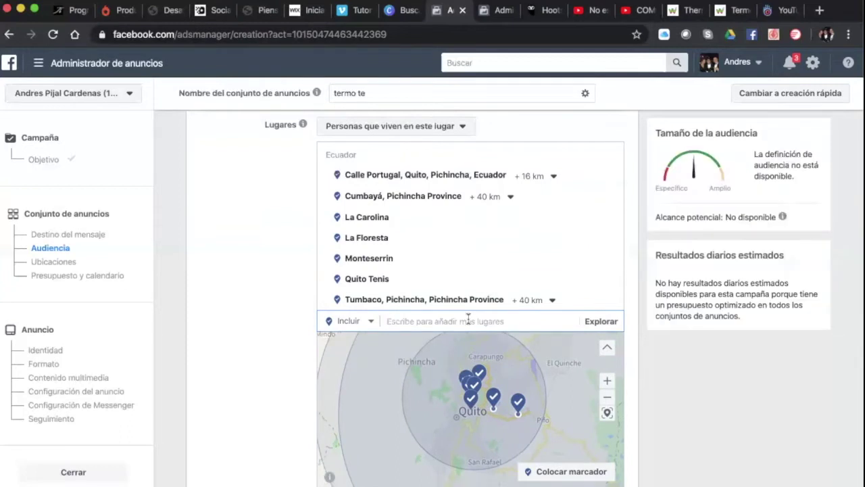
text(aeropuerto,quito)
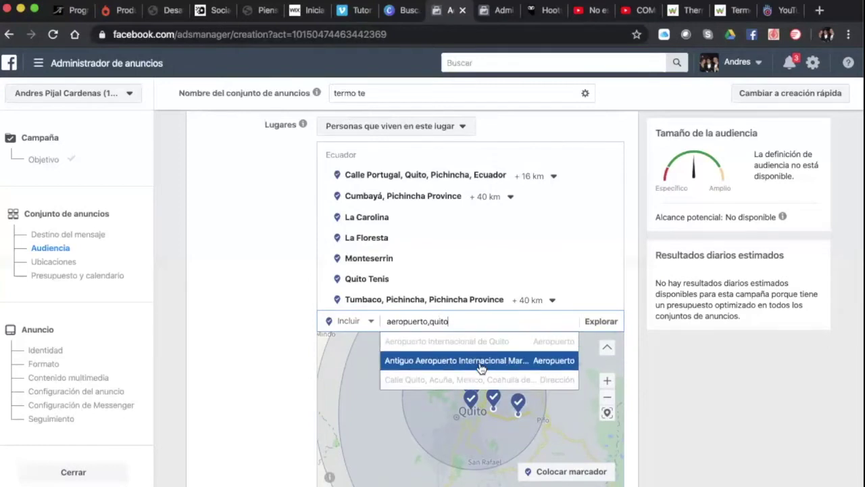
click(481, 360)
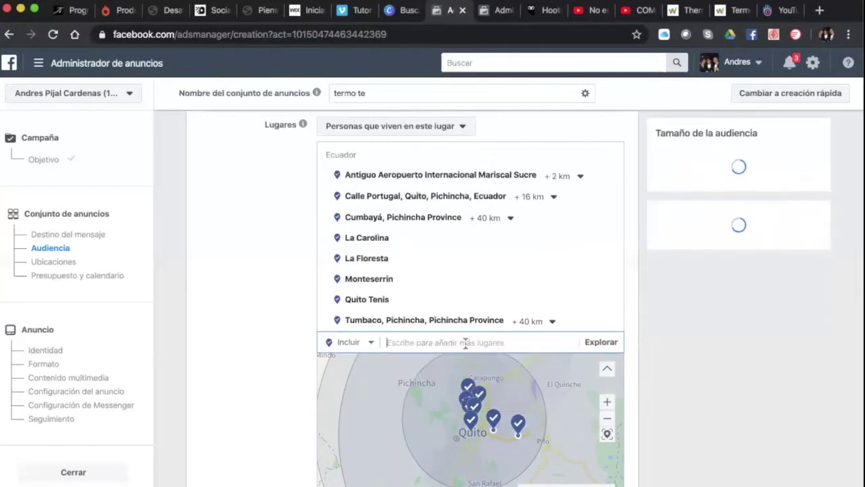
Add the El Bosque neighbourhood and Calle Mañosca, Quito, to the audience's included locations
text(el bosuq)
key(BackSpace)
key(BackSpace)
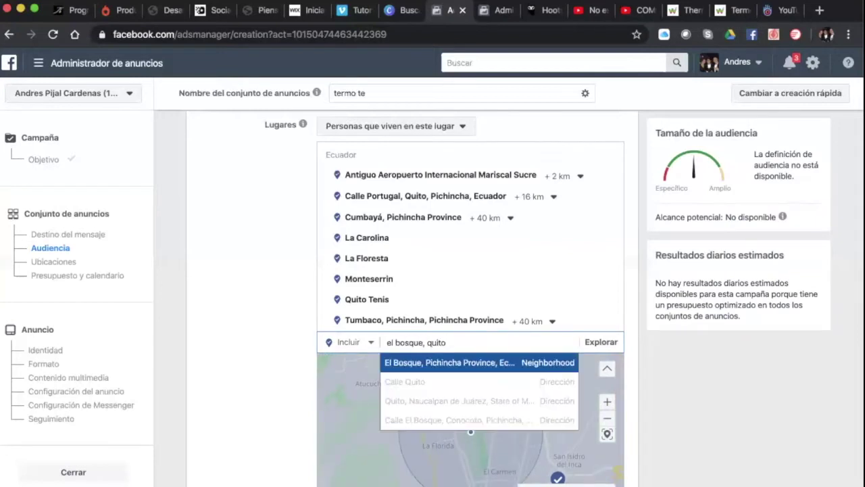
click(464, 362)
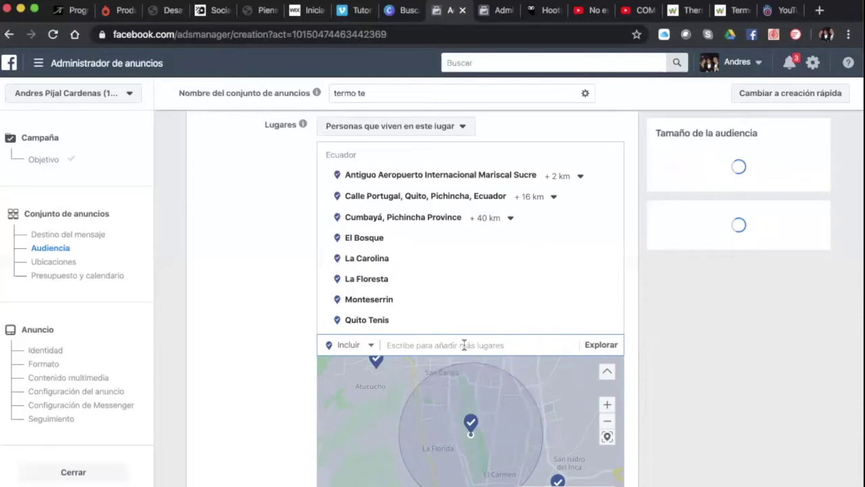
text(mañosca, quito)
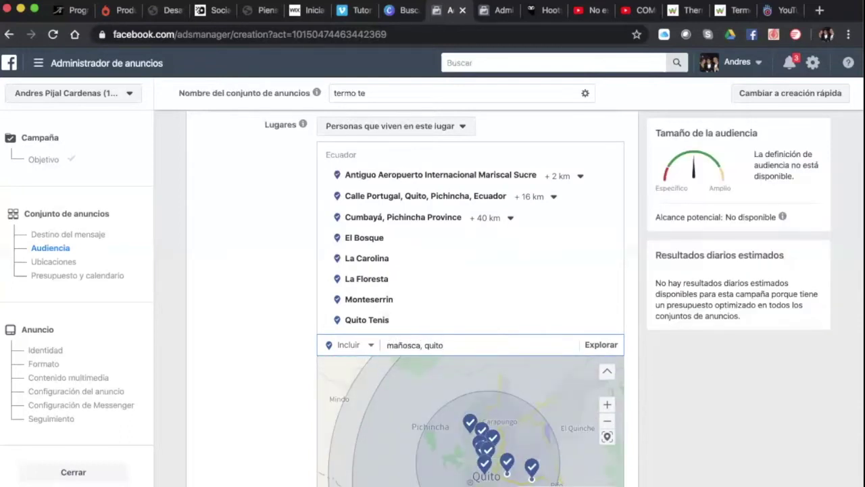
click(487, 365)
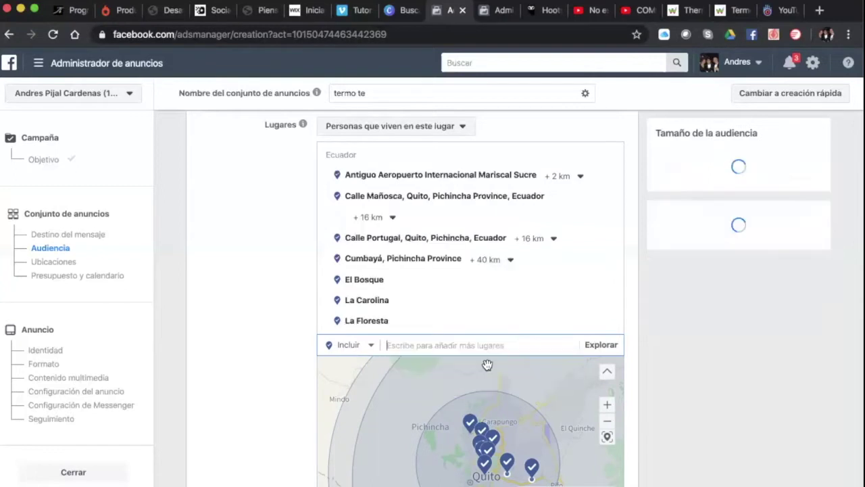
Try to add "el condado, quito" as an audience location, and clear the location entry
text(el condado, quito)
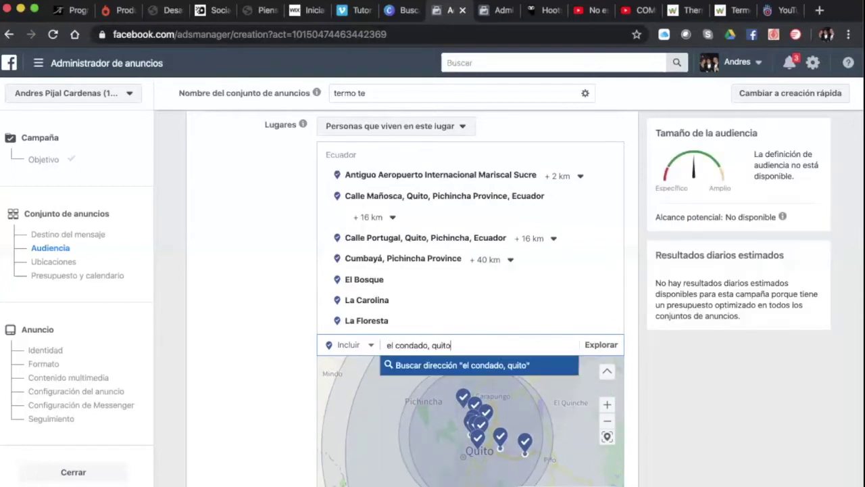
key(super+a)
click(481, 344)
key(super+a)
key(Left)
key(super+a)
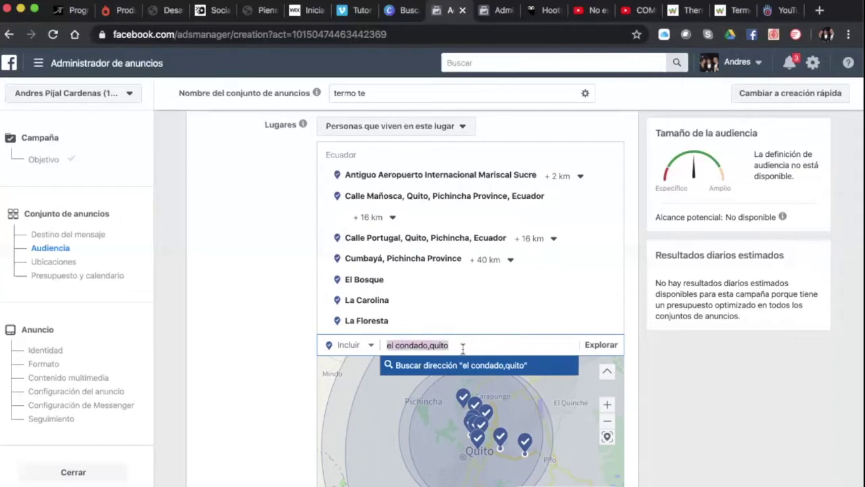
scroll(464, 344, down, 2)
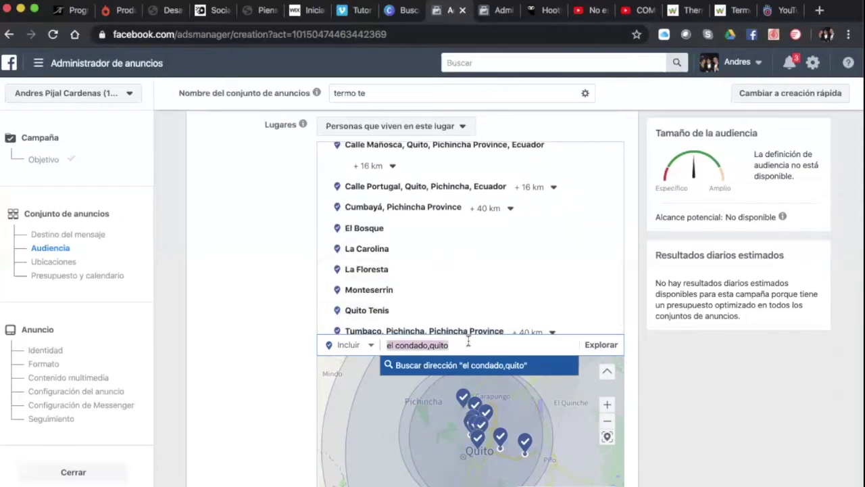
key(BackSpace)
scroll(700, 412, down, 2)
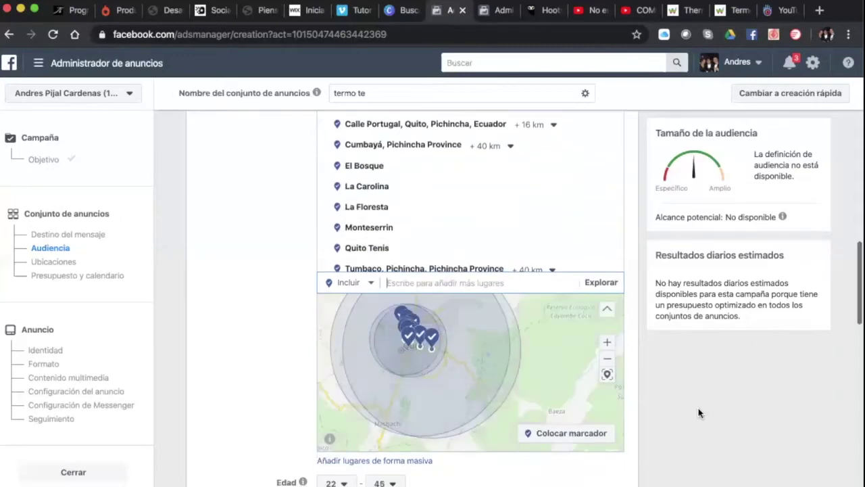
scroll(700, 412, down, 5)
click(349, 281)
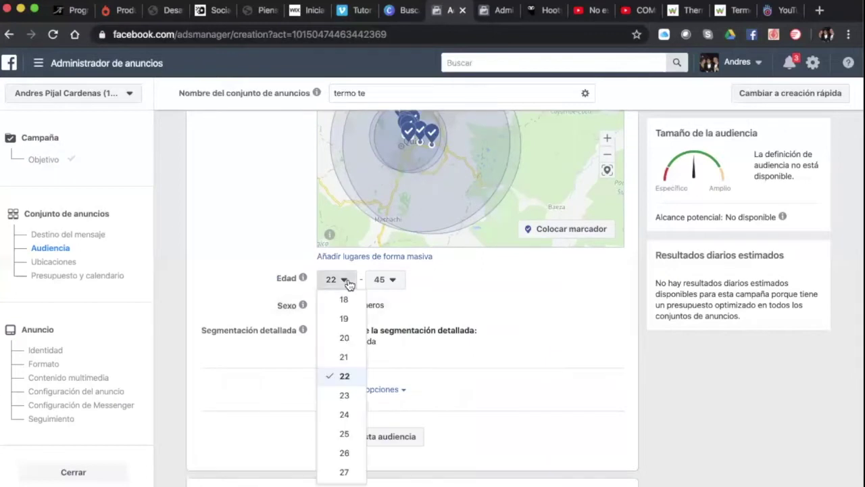
click(348, 281)
Edit the detailed targeting and include people interested in Recetas para Adelgazar
scroll(379, 342, down, 1)
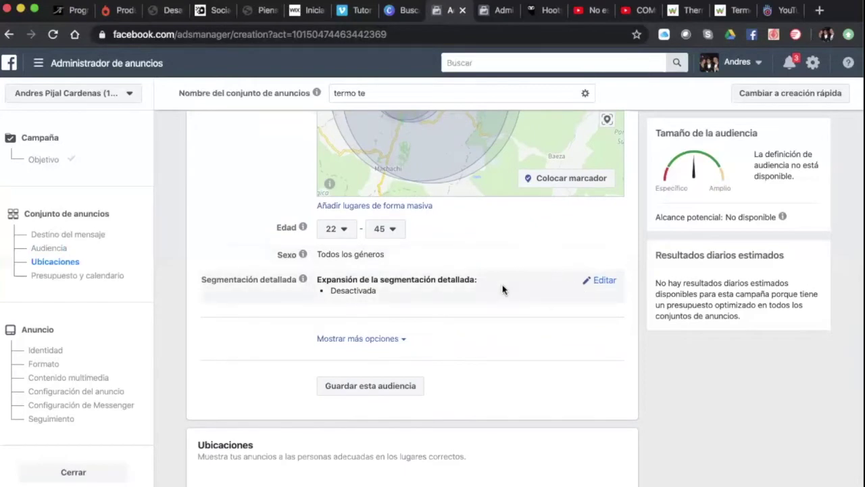
click(607, 282)
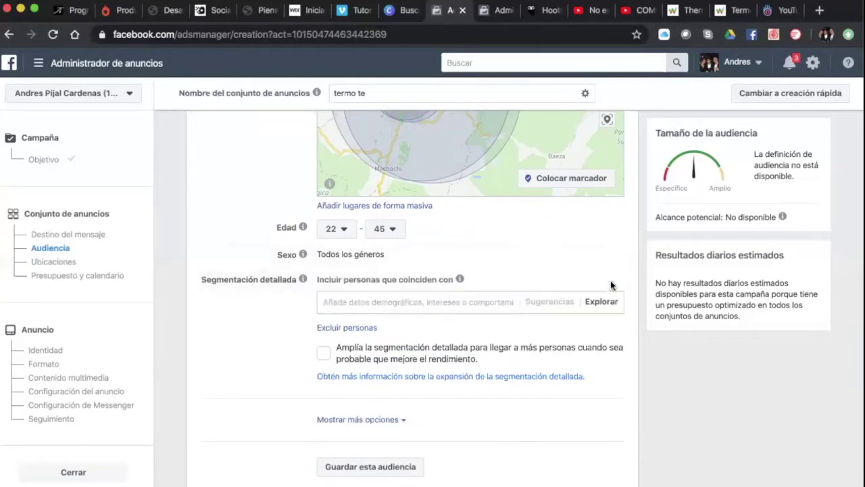
click(471, 297)
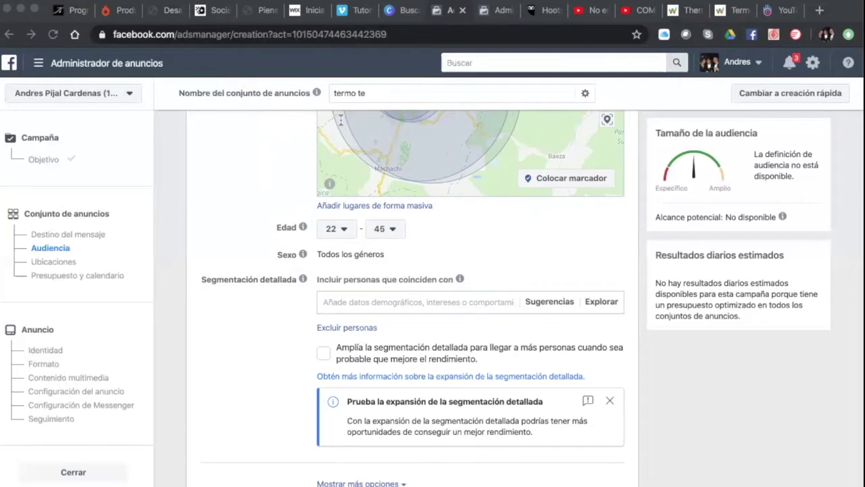
click(463, 302)
text(t)
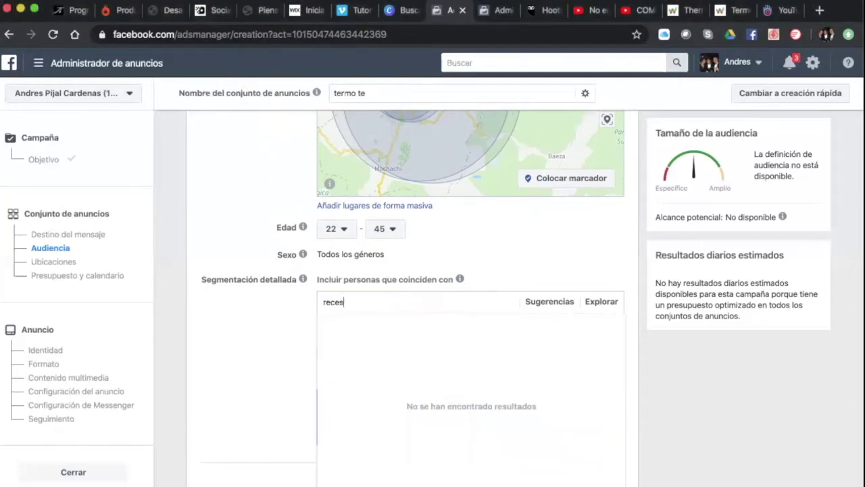
key(BackSpace)
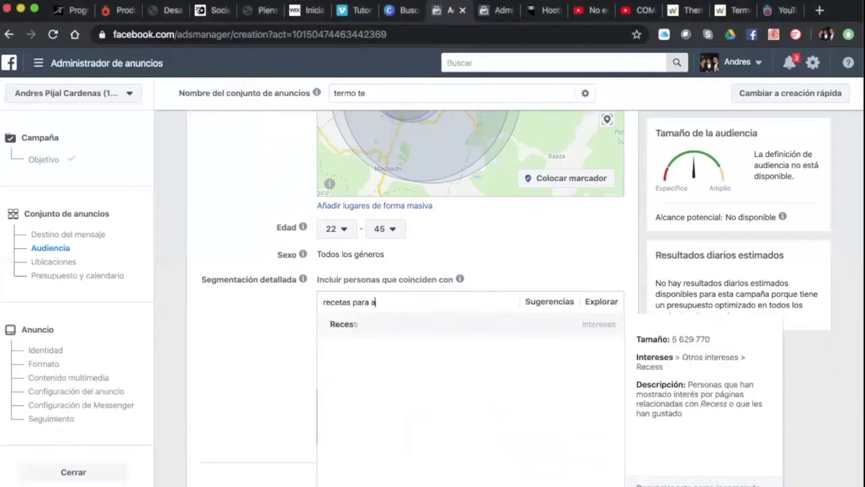
text(tas para adelgazar)
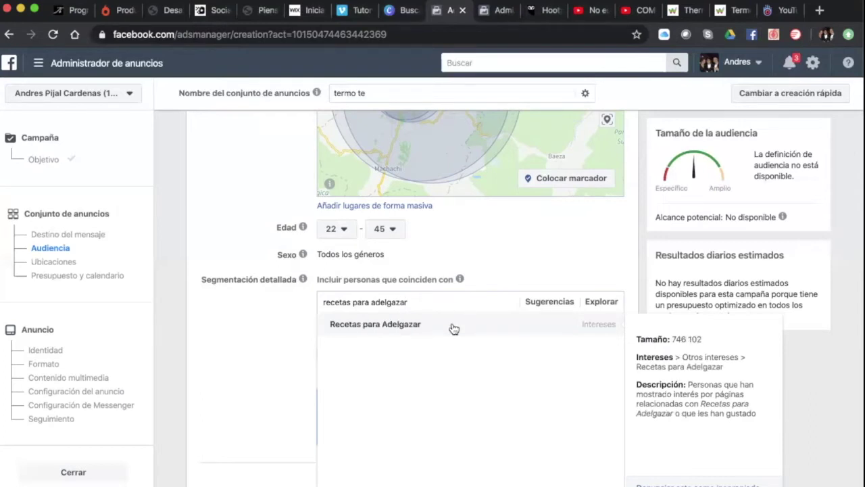
click(454, 325)
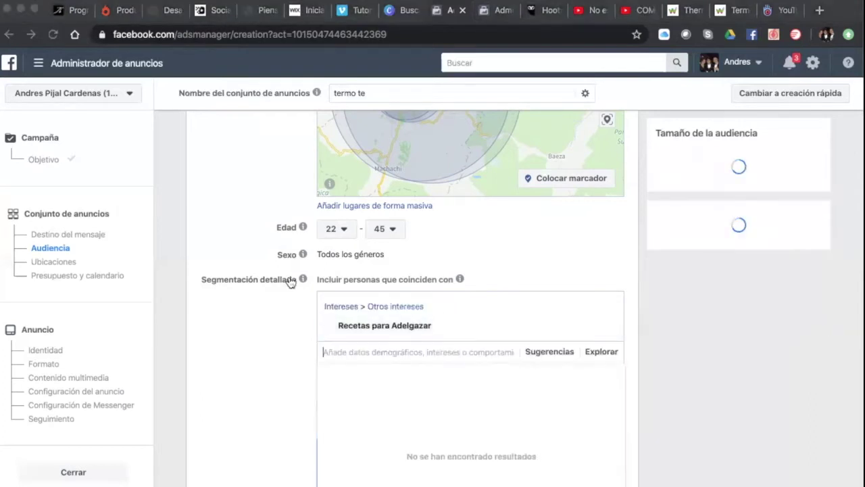
Look up "adelgazar" and add the suggested interests Peso, Adelgazamiento localizado and Acondicionamiento físico to the detailed targeting
text(adelgazar)
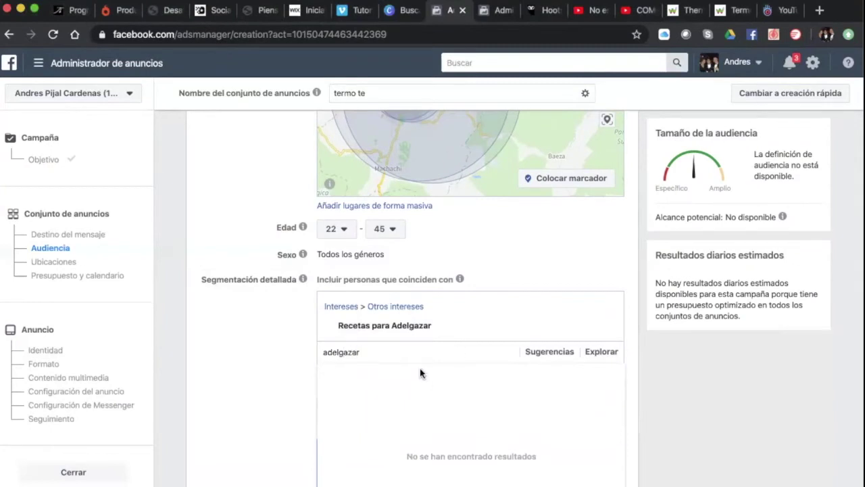
click(551, 352)
key(Return)
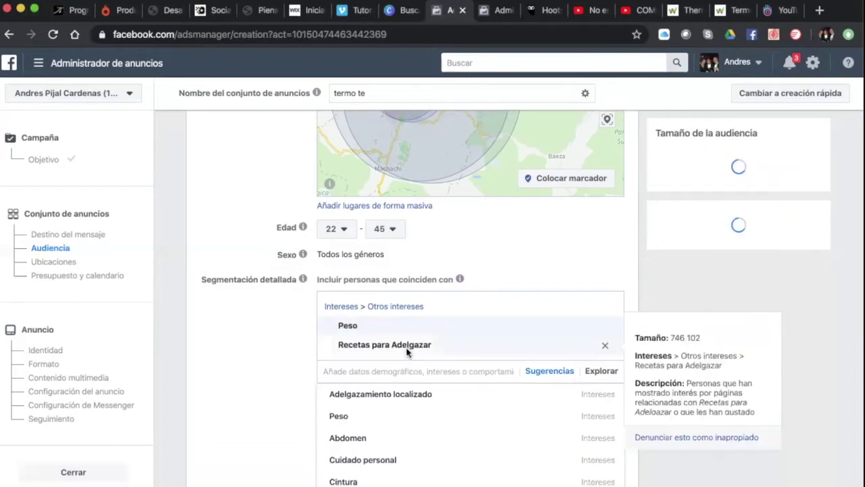
scroll(409, 349, down, 2)
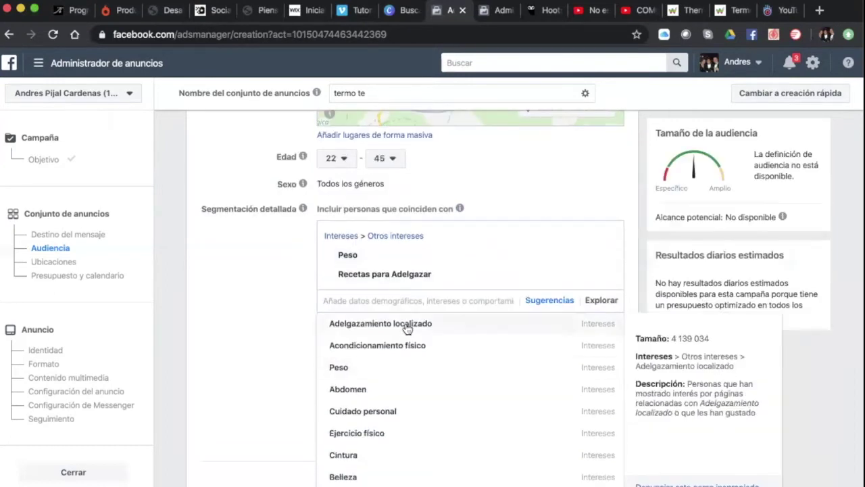
click(406, 328)
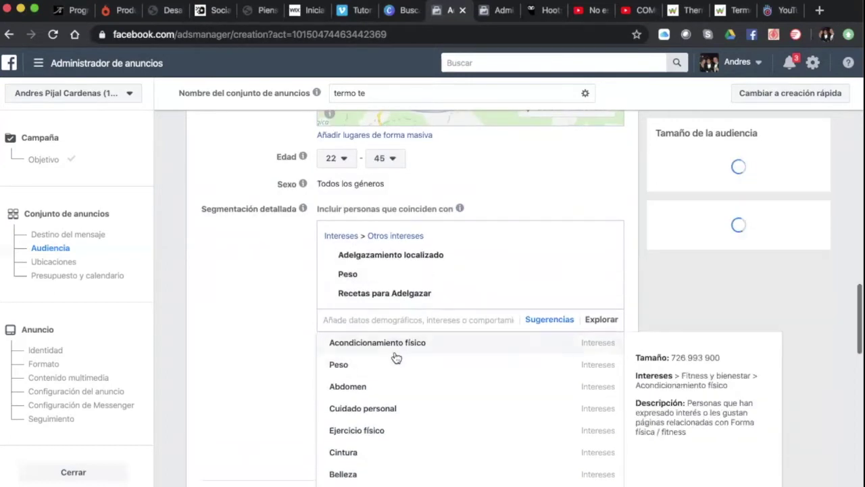
click(532, 373)
scroll(629, 340, down, 3)
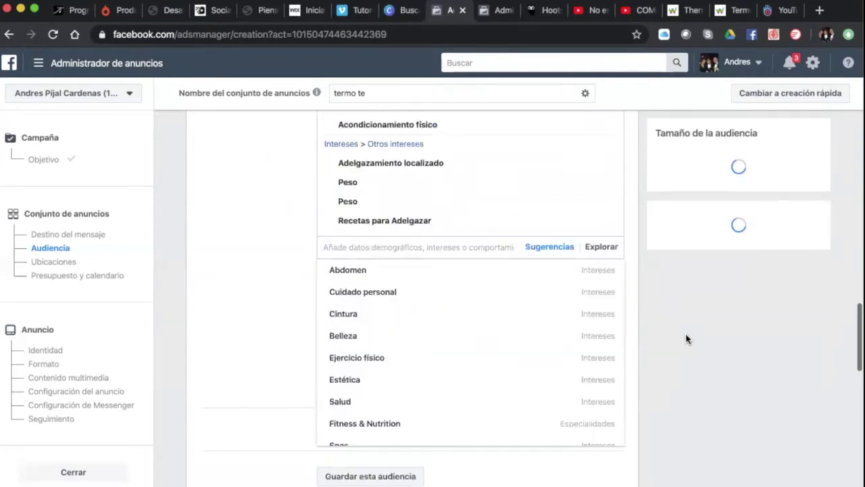
Add the suggested interests Cintura, Abdomen, Belleza, Salud, Organic product, Producto natural and Healthy Habits to the audience
click(368, 294)
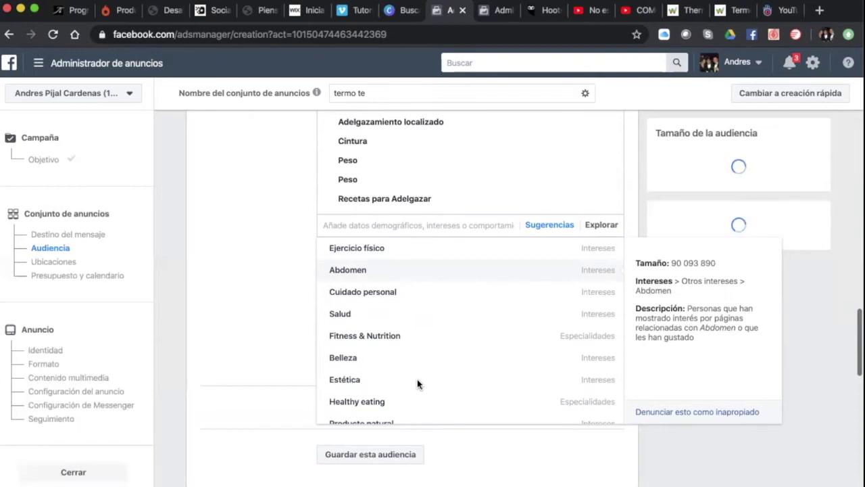
click(500, 433)
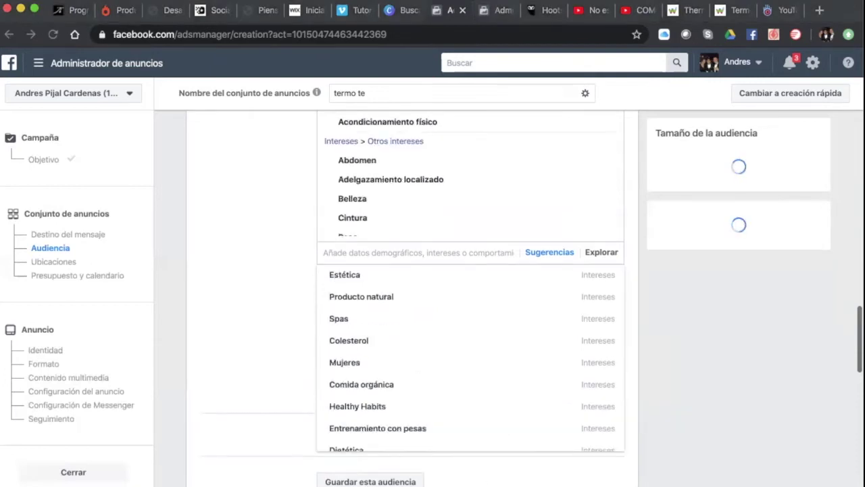
click(367, 324)
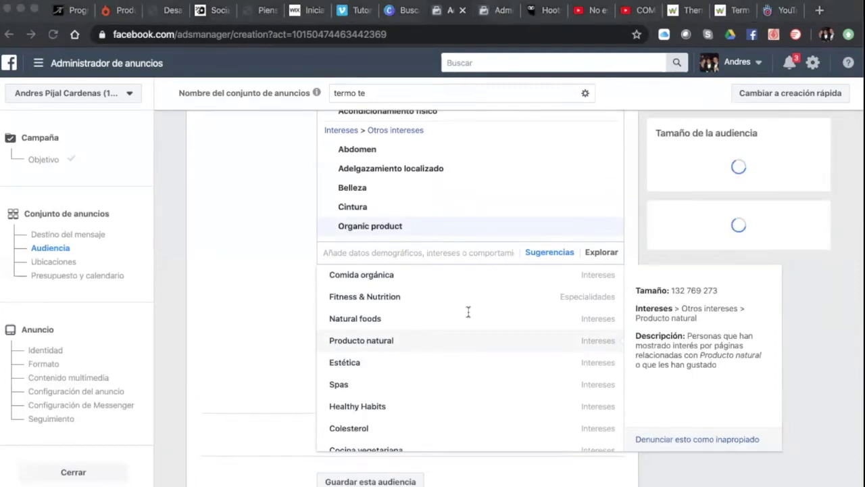
click(425, 245)
click(328, 250)
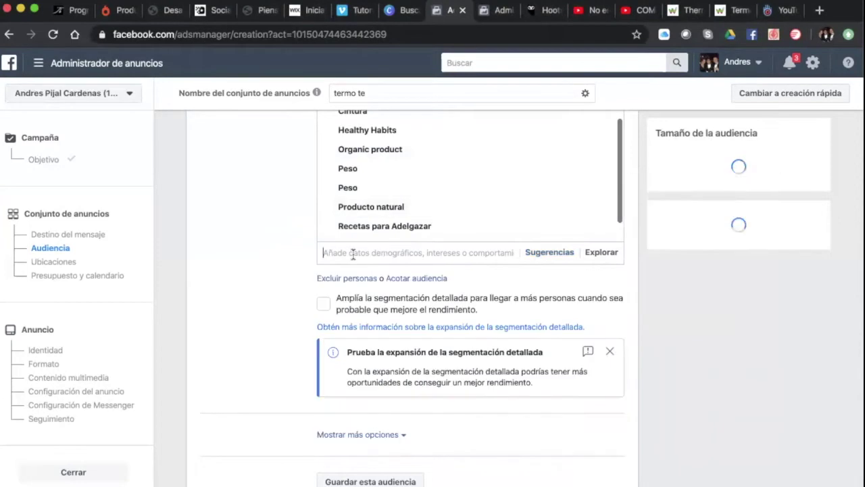
Add the interests A Perder Peso and Caloría to the audience's detailed targeting
text(perder peso)
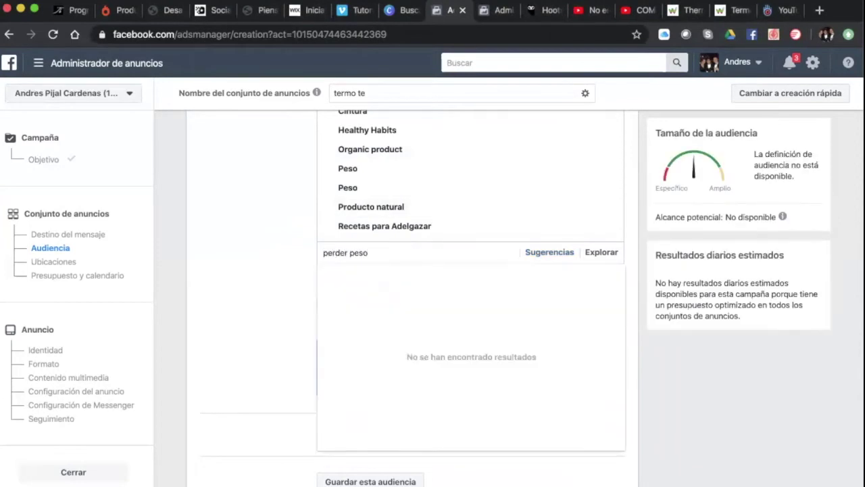
click(359, 275)
text(que)
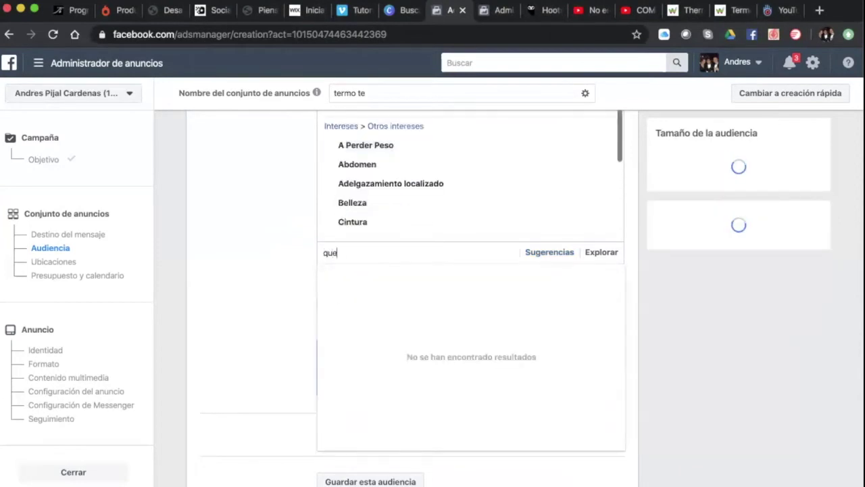
text(mar grasa)
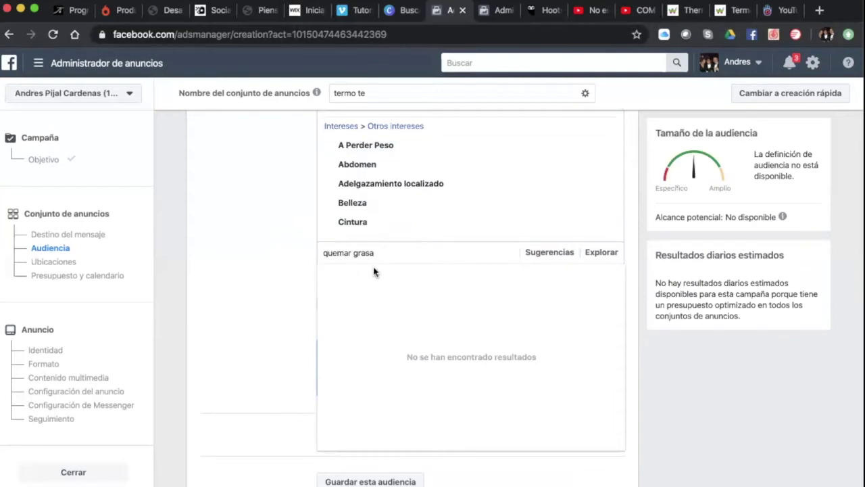
click(549, 252)
scroll(423, 411, down, 5)
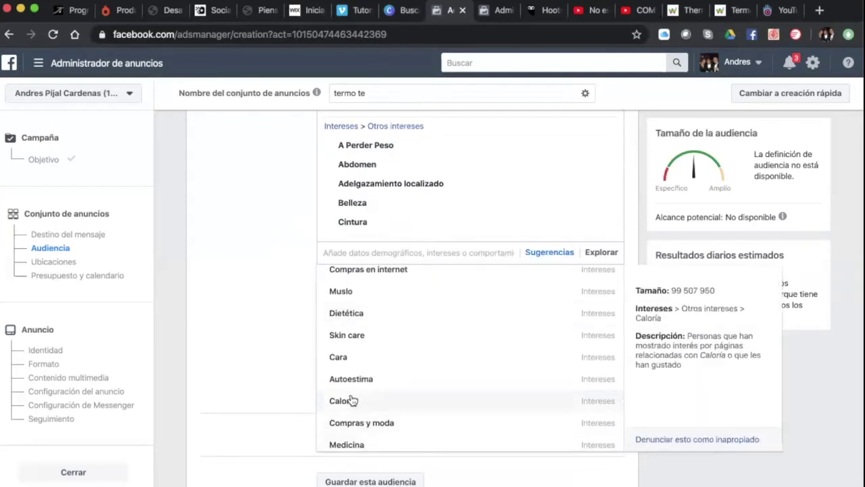
click(351, 401)
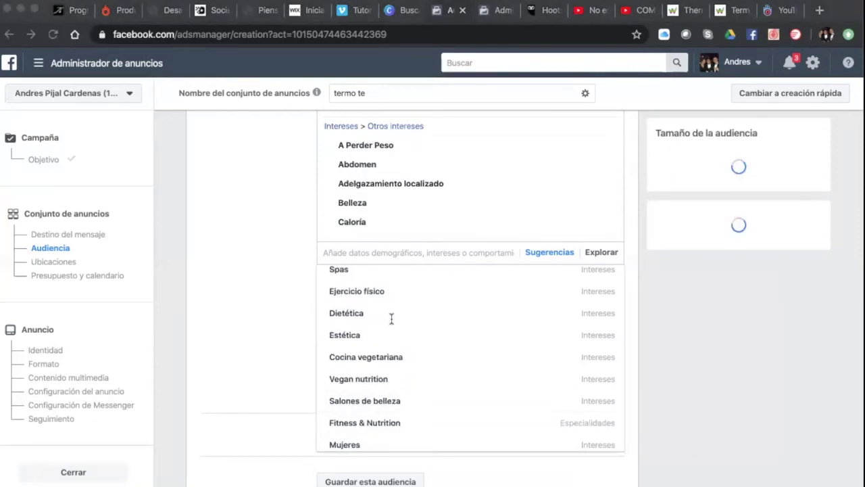
Find interests matching "dieta" and include Dieta (nutrición), Dieta saludable and Dieta i Fitness in the audience
click(381, 252)
text(dieta)
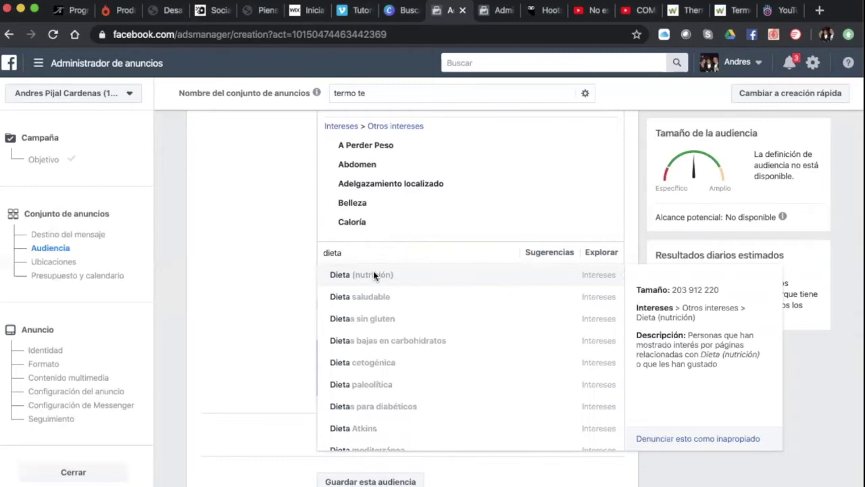
click(373, 275)
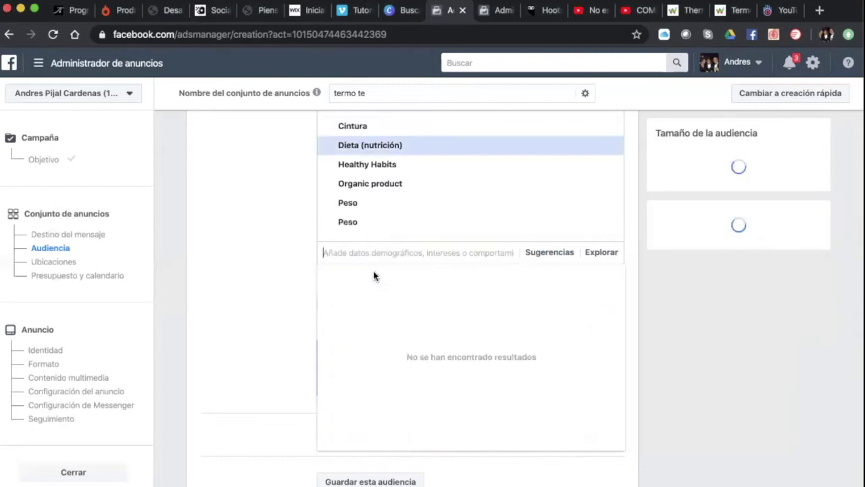
text(dieta)
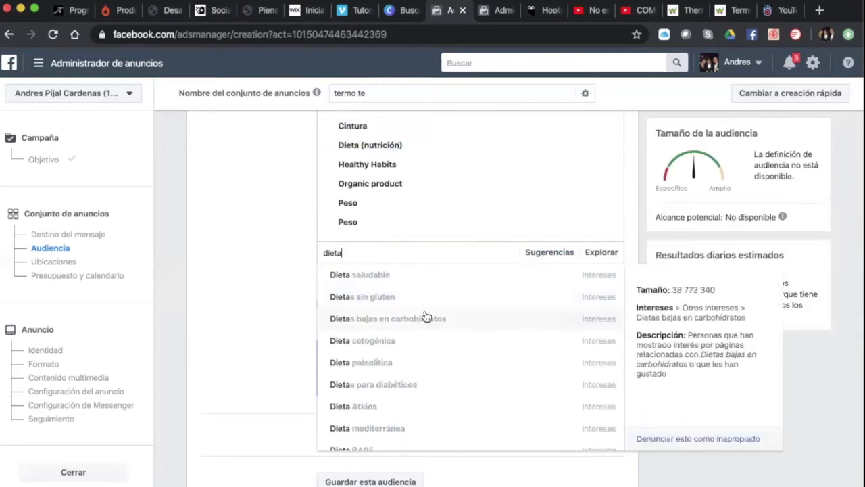
click(391, 277)
text(dieta)
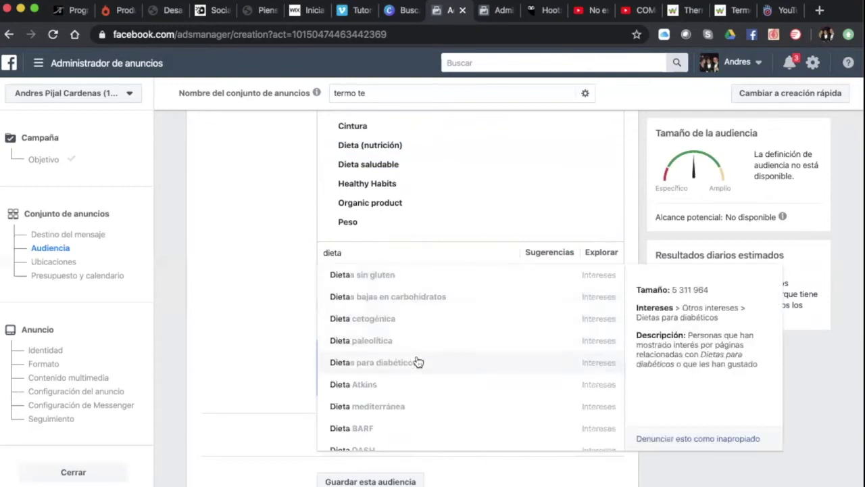
scroll(419, 386, down, 5)
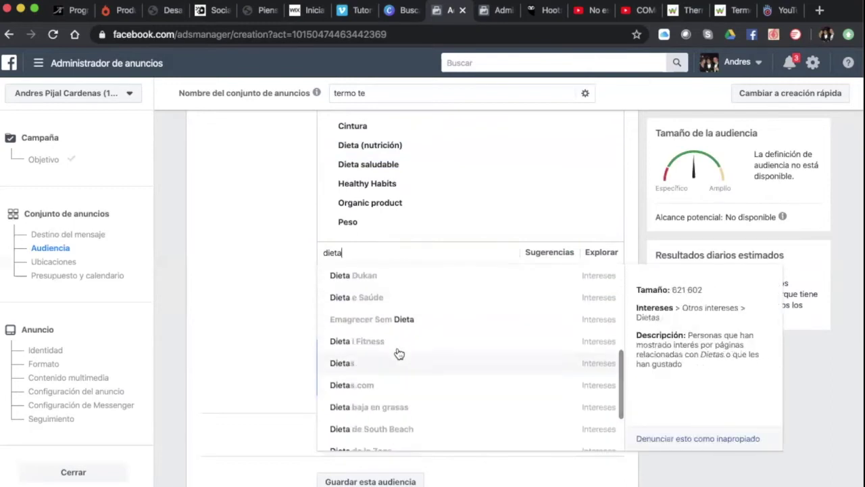
click(398, 342)
Find interests matching "fit" and include CrossFit and weight Loss (fitness & wellness) in the audience
text(f)
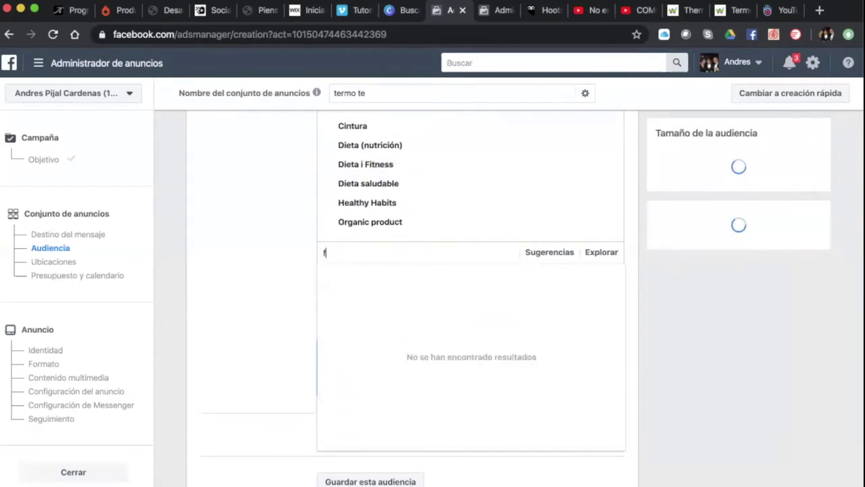
text(it)
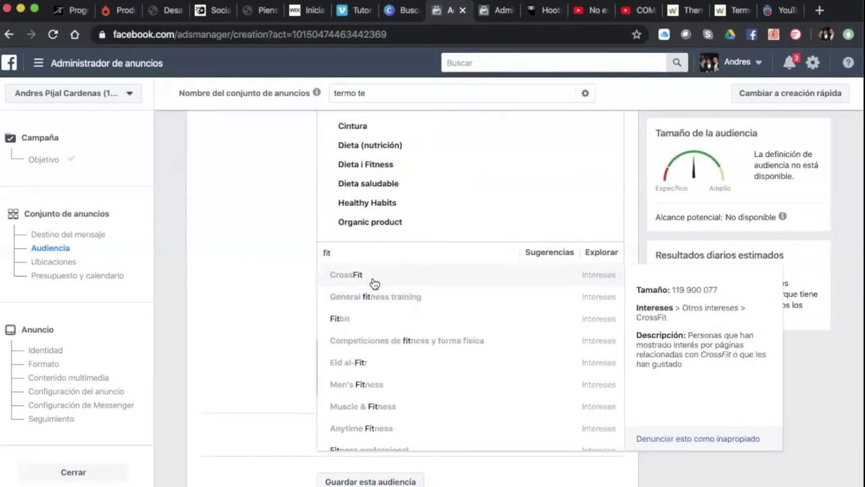
click(374, 282)
text(fit)
scroll(379, 318, down, 3)
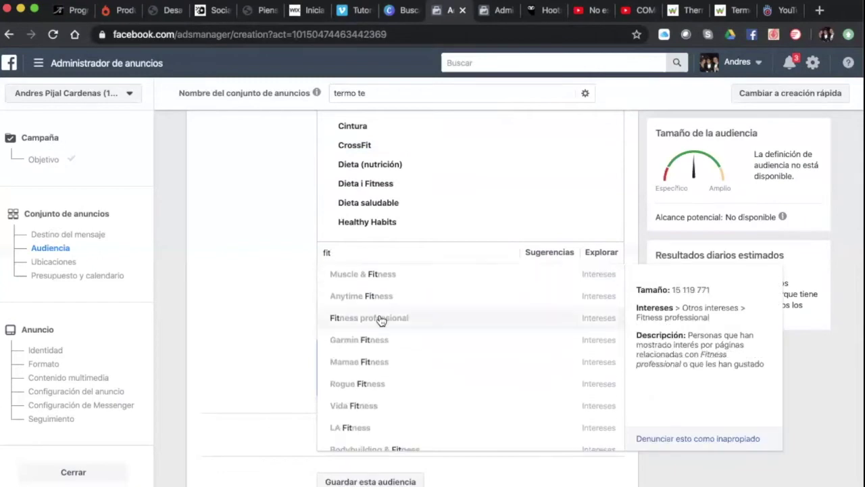
scroll(380, 320, down, 5)
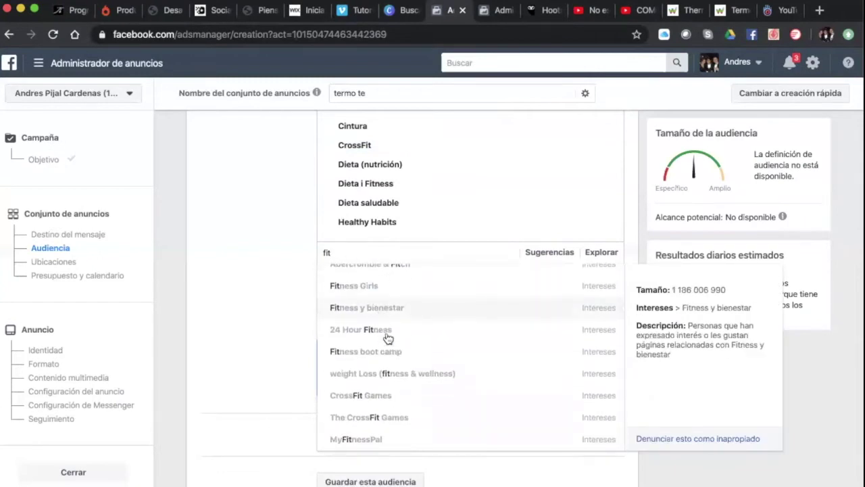
click(406, 378)
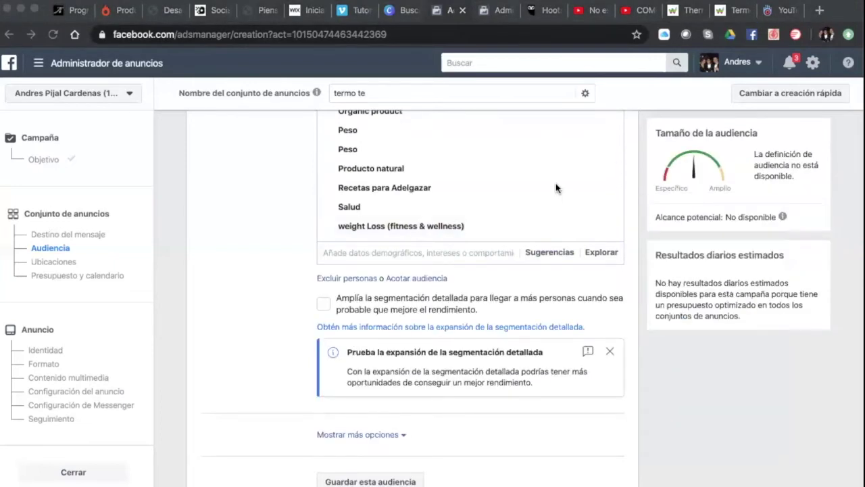
Try to find targeting interests for "rebajar" and "definir", and clear the entry
click(450, 252)
text(rebajar)
drag(462, 252, 275, 253)
text(definir)
double_click(353, 253)
click(353, 253)
Add the suggested job title Fitness Trainer to the audience's detailed targeting
click(537, 253)
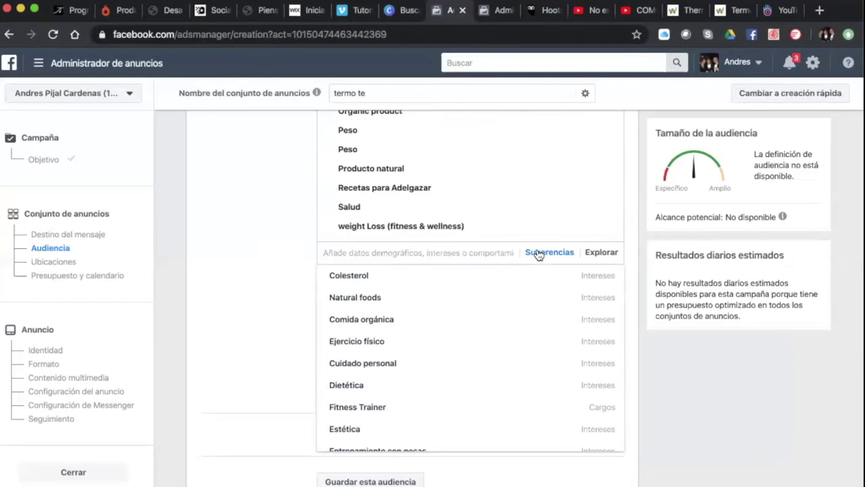
click(405, 406)
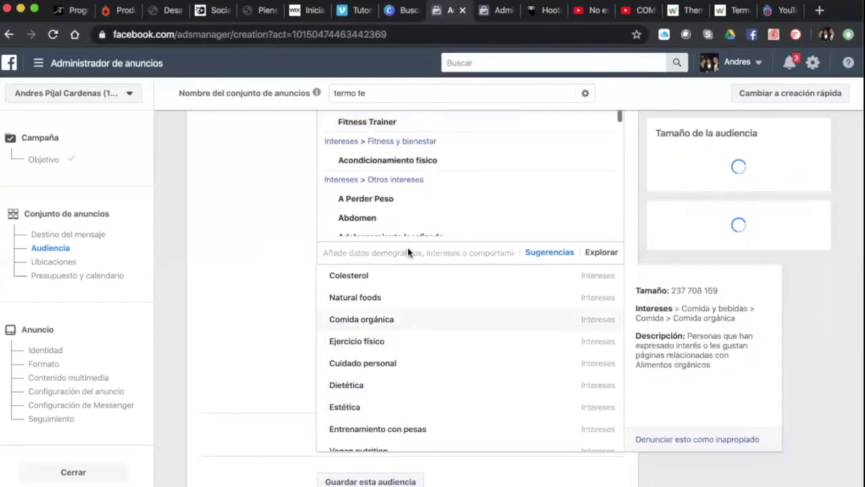
Search the detailed targeting for "quemador de grasa", look through the matches and clear the entry
click(408, 250)
text(quemador de grasa)
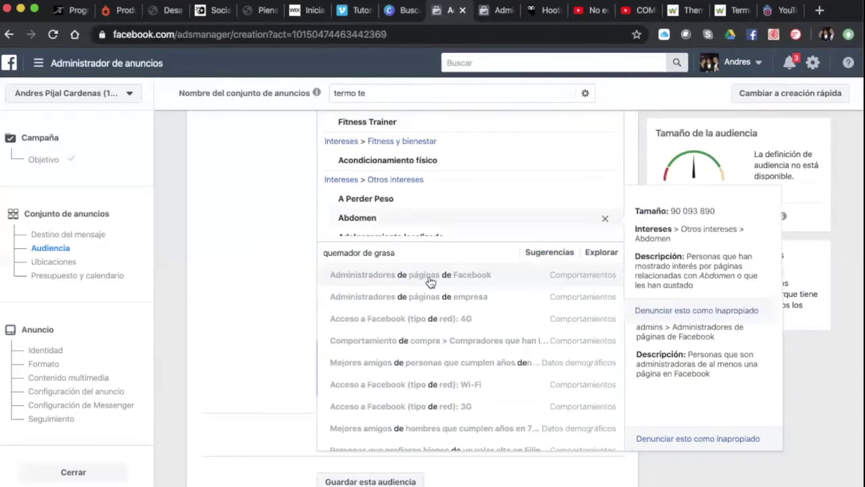
scroll(437, 342, down, 4)
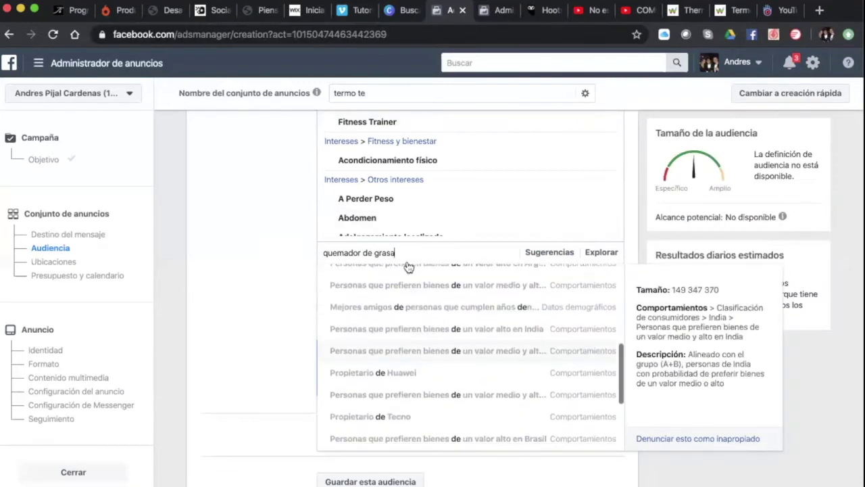
drag(399, 253, 282, 253)
key(BackSpace)
Find interests matching "grasa" and include Dieta baja en grasas in the audience
text(gras)
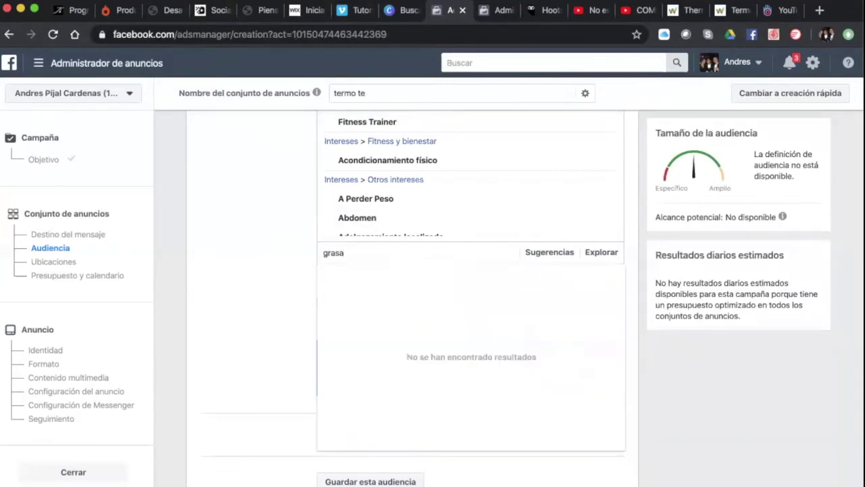
text(a)
click(394, 298)
Search the detailed targeting for "smartphone", look through the matches and clear the entry
text(smartphon)
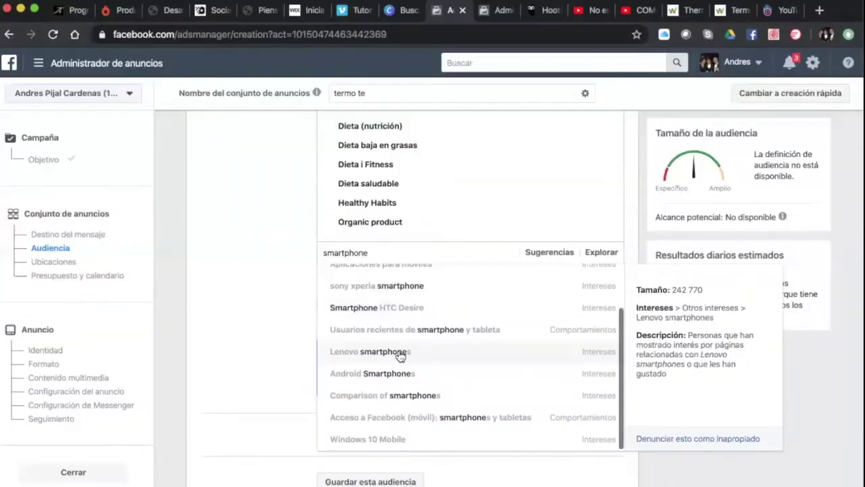
scroll(400, 356, up, 1)
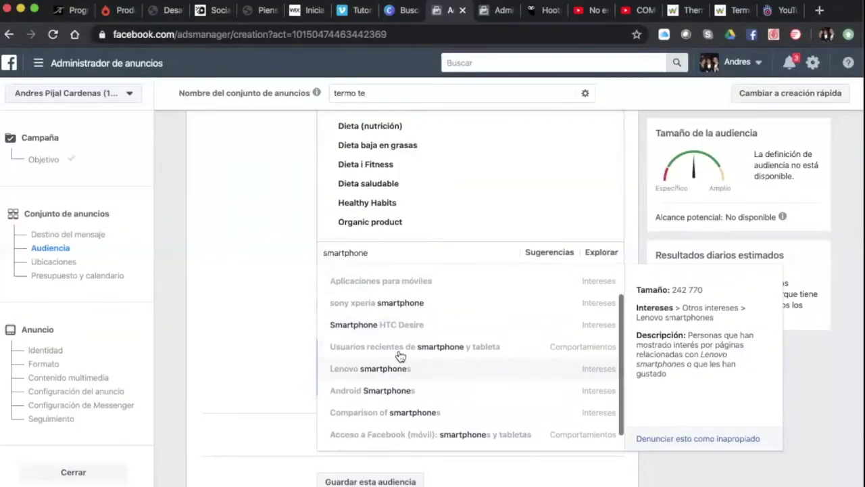
scroll(400, 356, down, 1)
drag(374, 251, 309, 250)
key(BackSpace)
Browse the detailed targeting categories for demographics, interests and behaviours
click(601, 252)
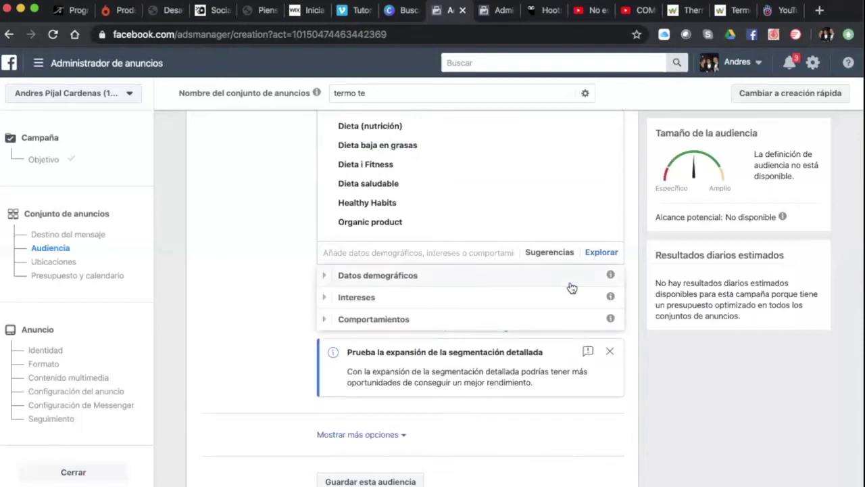
click(329, 275)
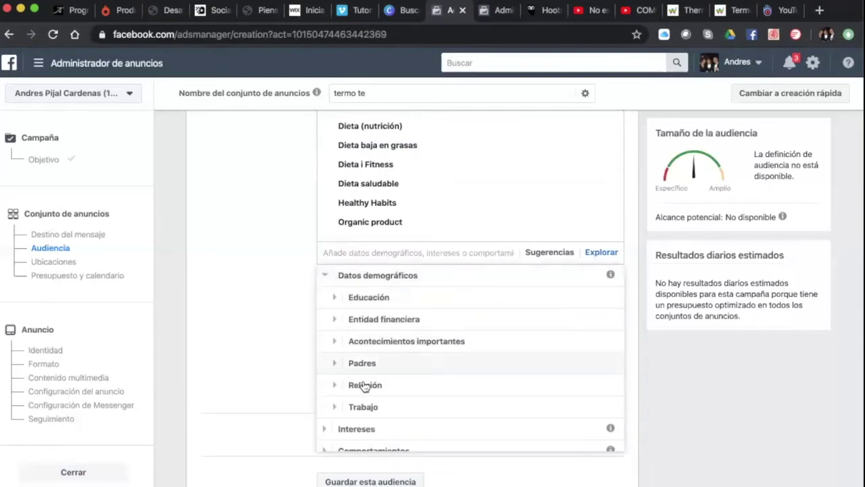
scroll(329, 338, down, 1)
click(327, 418)
scroll(330, 385, down, 5)
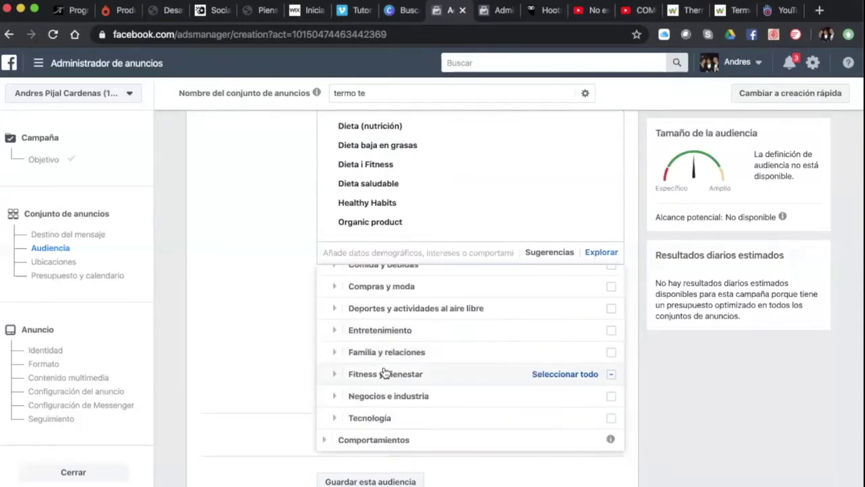
click(330, 387)
scroll(359, 347, down, 3)
scroll(361, 345, down, 3)
scroll(358, 343, up, 3)
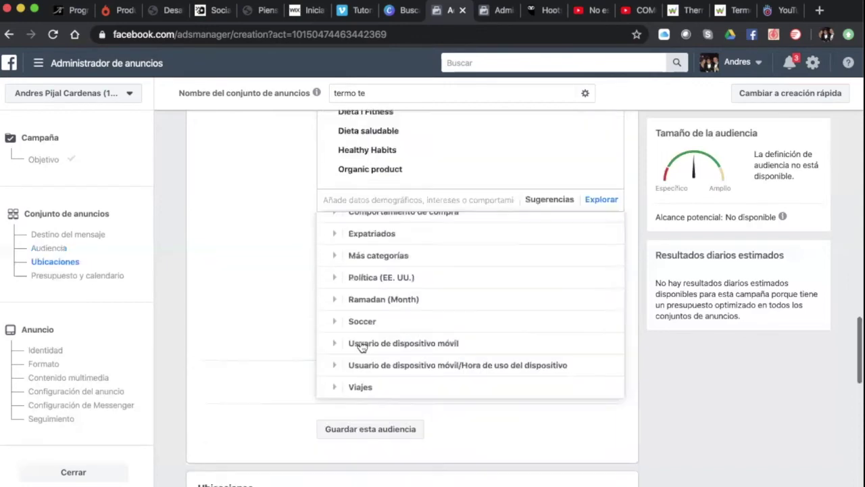
Close the category browser and enable detailed targeting expansion to reach more people when it may improve performance
click(601, 206)
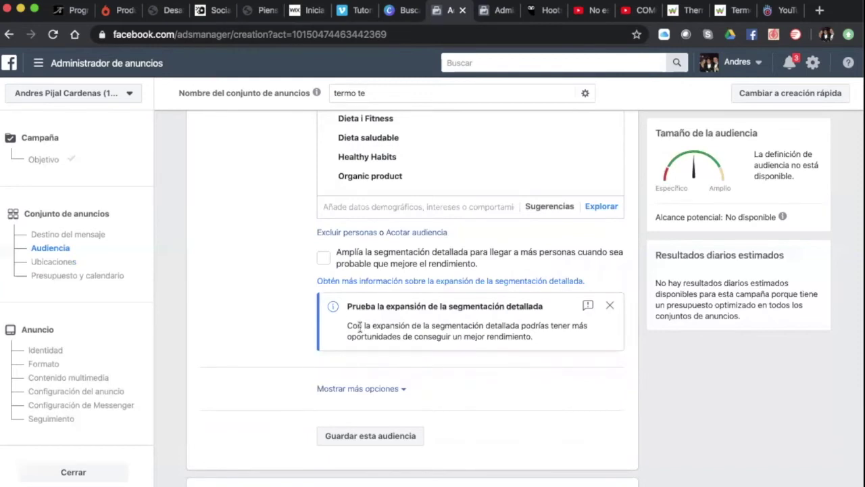
click(323, 264)
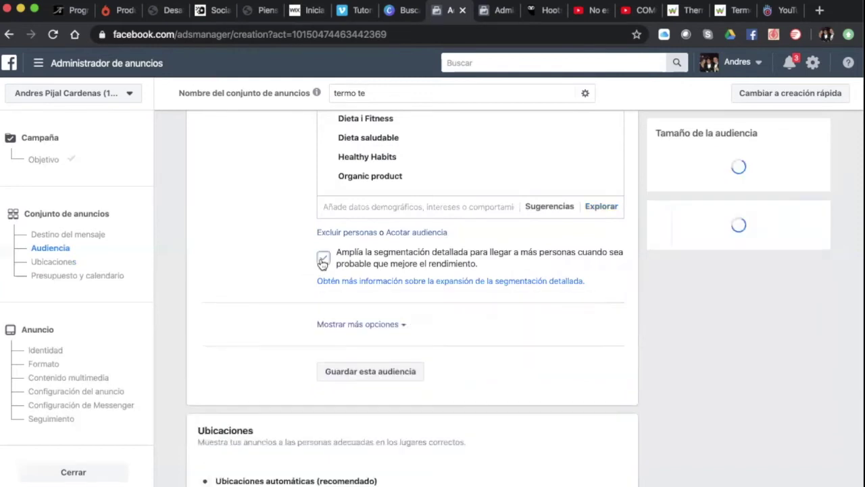
Try manual placements to review their devices and platforms, and return to automatic placements
scroll(454, 343, down, 2)
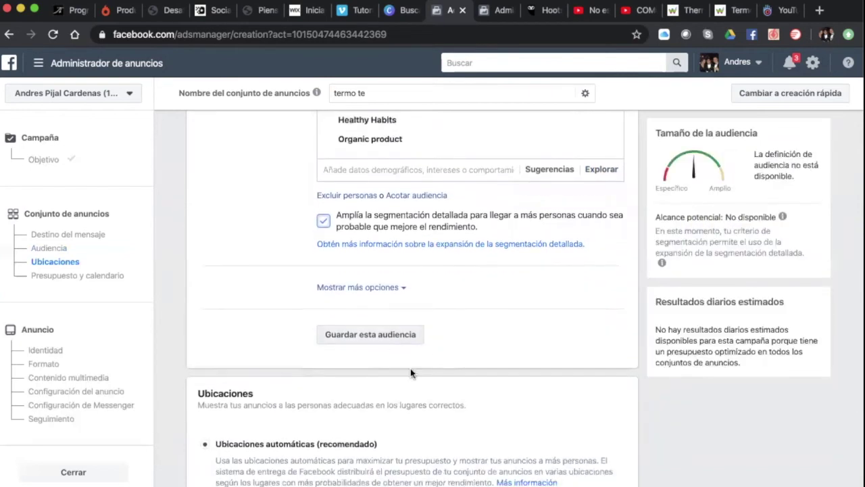
scroll(411, 373, down, 4)
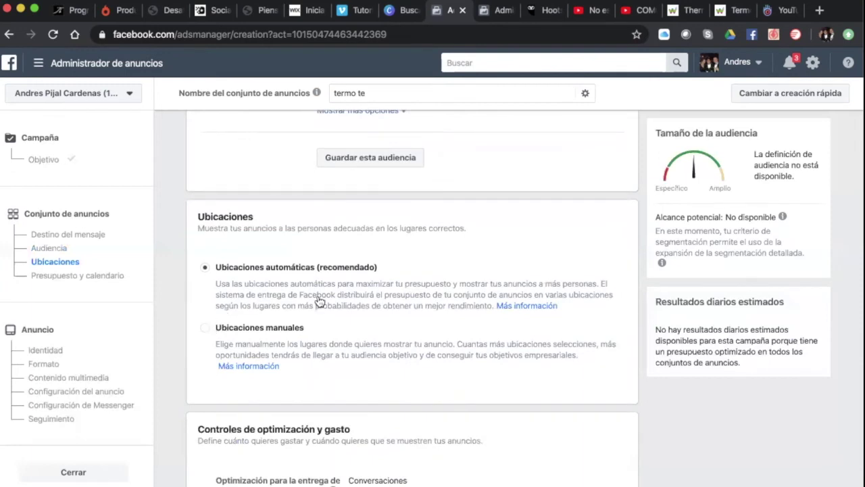
scroll(290, 299, down, 1)
click(207, 286)
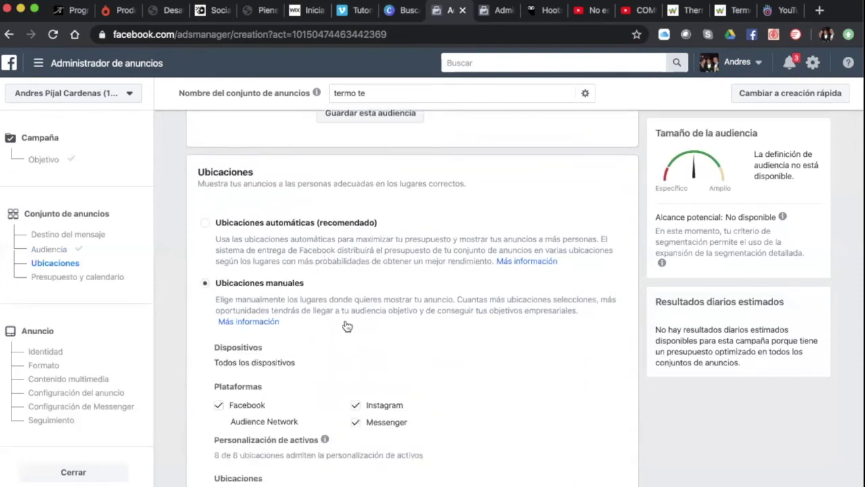
scroll(270, 318, down, 2)
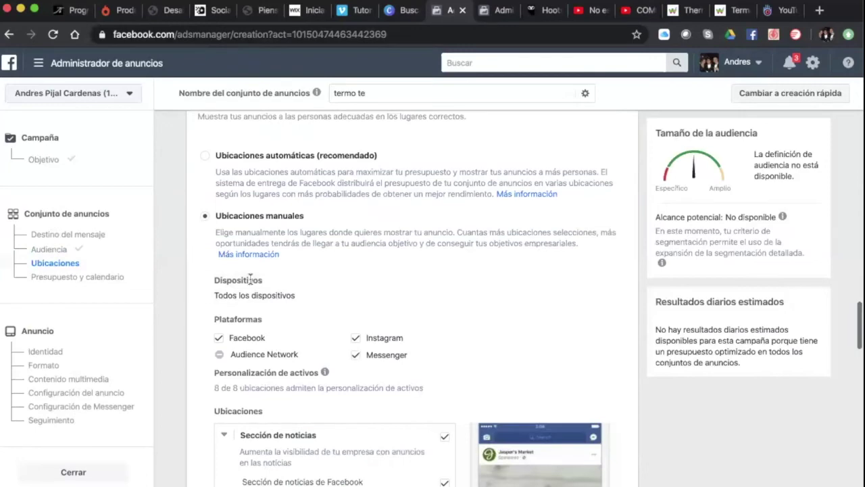
click(202, 158)
Schedule the ad set with start and end dates, finishing on 27/4/2020, and continue to the ad setup
scroll(313, 256, down, 3)
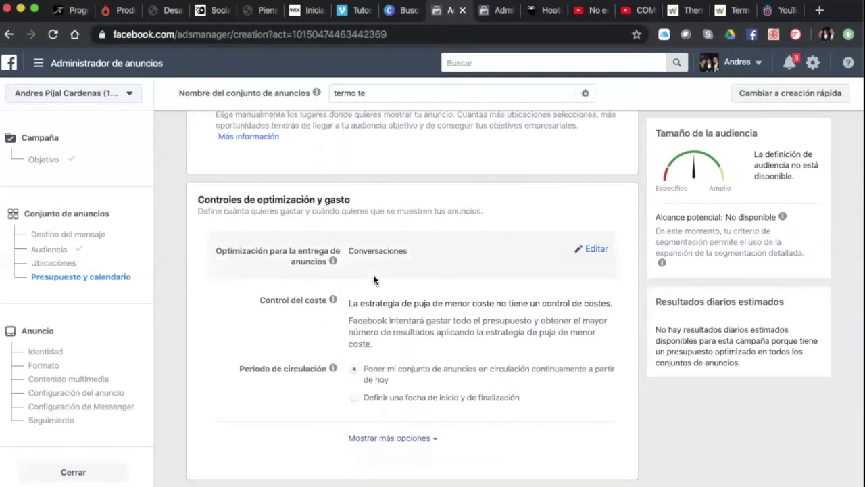
scroll(374, 280, down, 1)
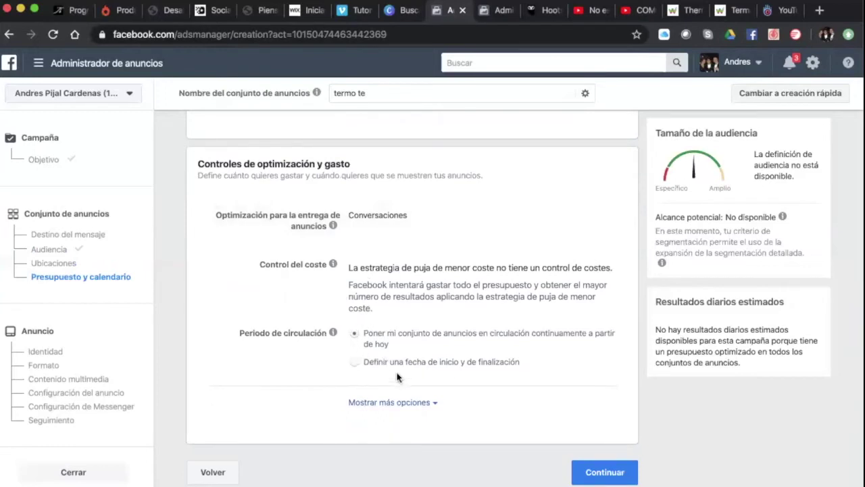
click(355, 363)
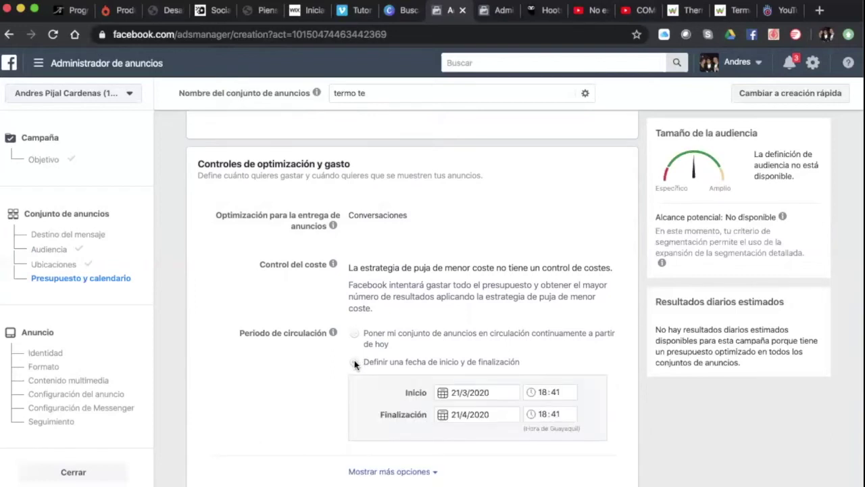
click(497, 417)
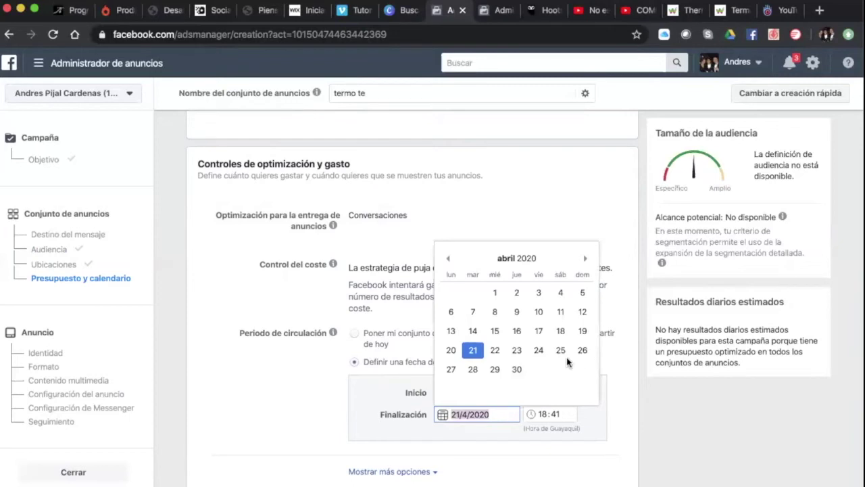
click(451, 369)
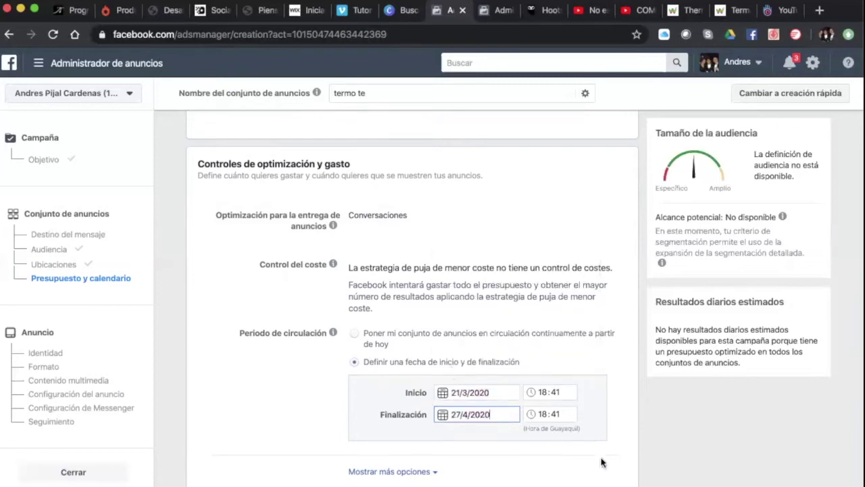
scroll(605, 436, down, 2)
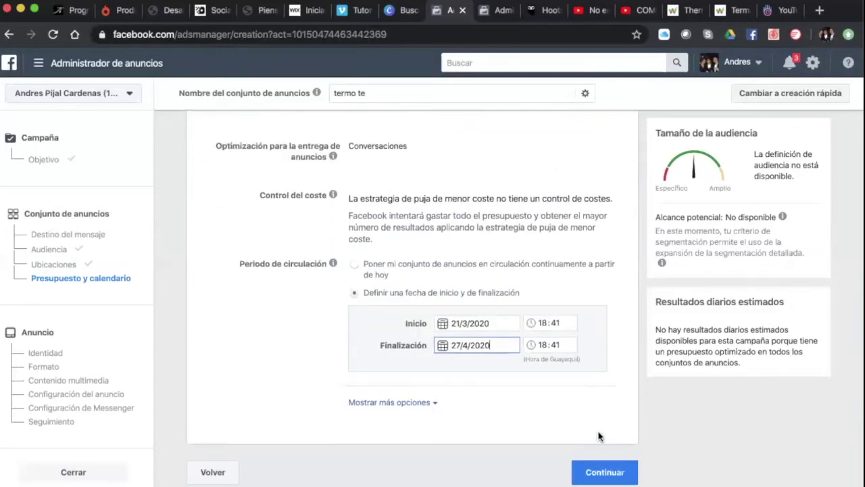
click(603, 470)
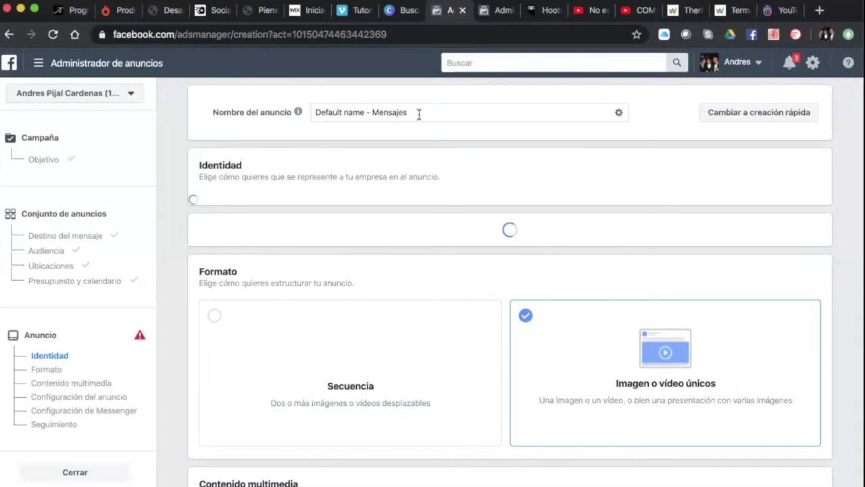
Name the ad "CAMPAÑA TERMO TE"
click(419, 115)
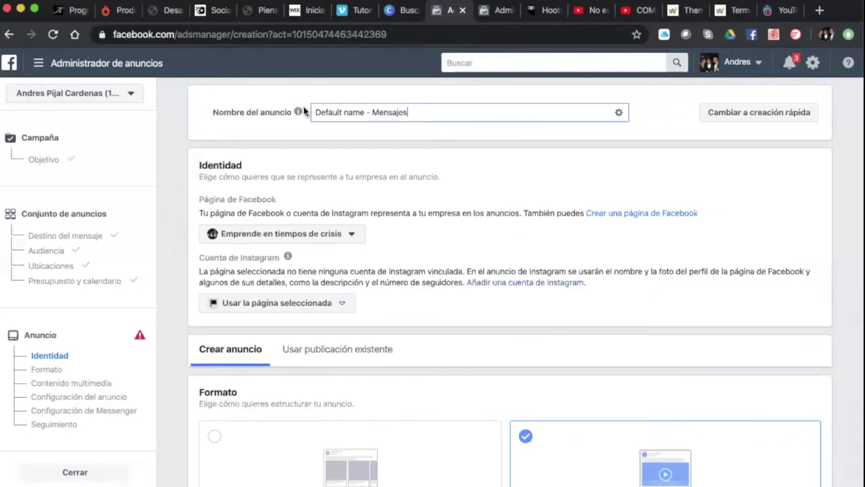
key(super+a)
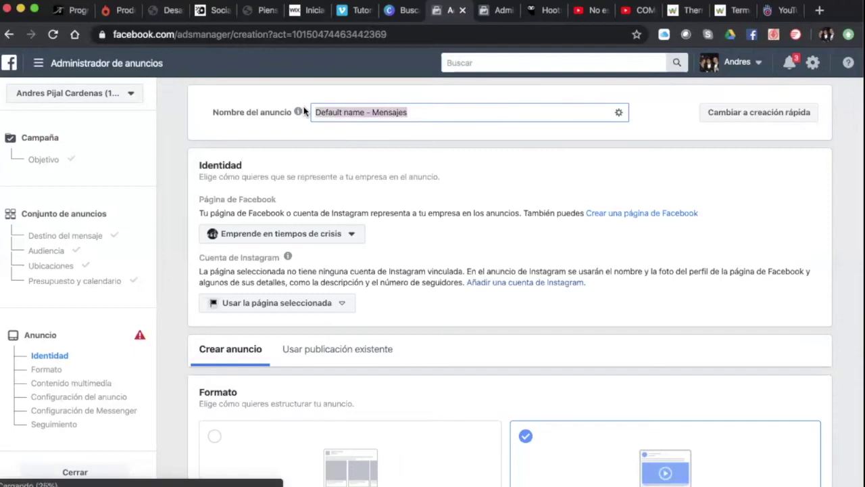
text(CAMPAN)
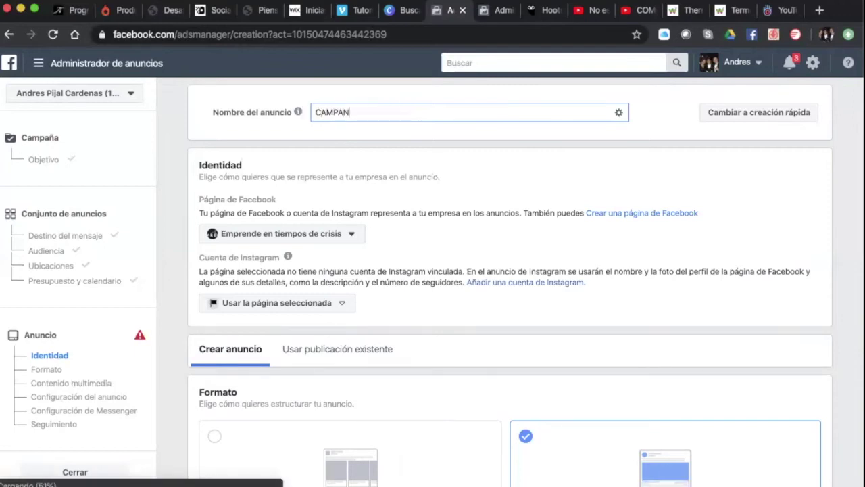
key(BackSpace)
text(ÑA TERMO TE)
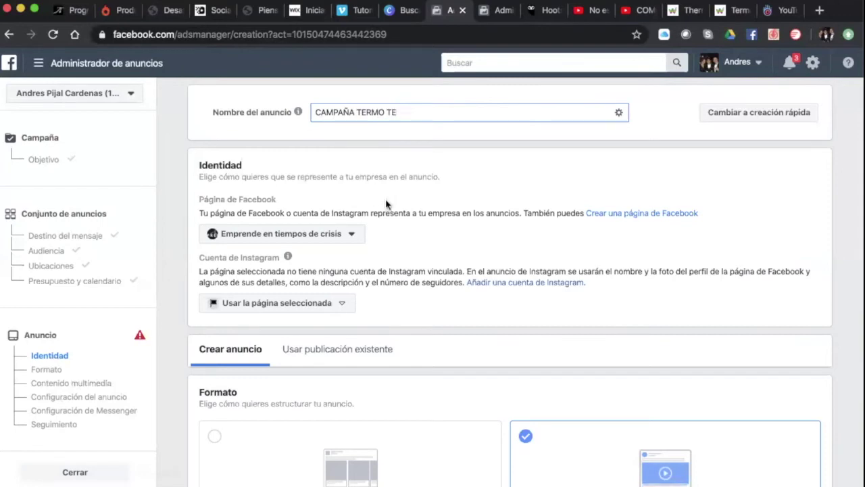
Choose Bebidas 100% Naturales, listed under Dutyfreeshopec, as the Facebook page representing the ad
scroll(384, 203, down, 1)
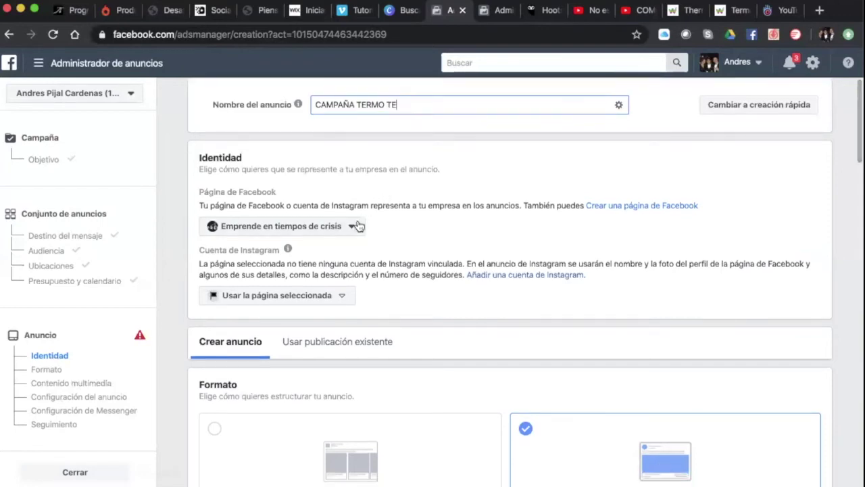
click(356, 226)
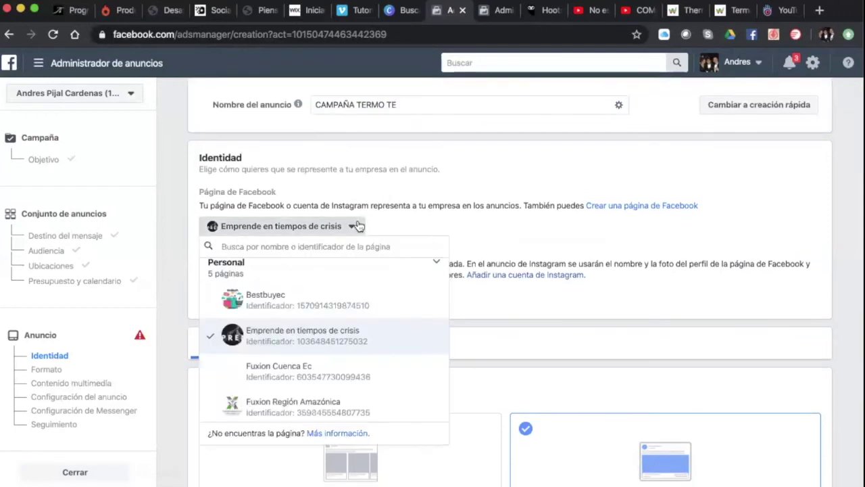
click(321, 307)
click(262, 225)
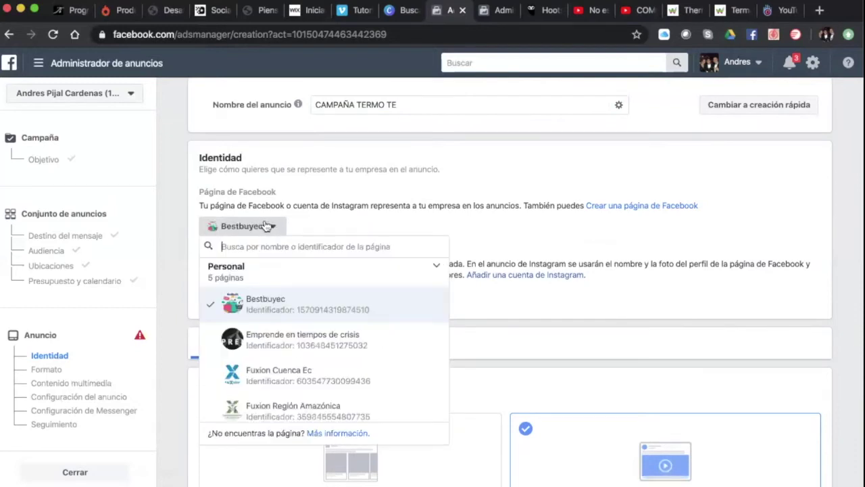
scroll(318, 351, down, 5)
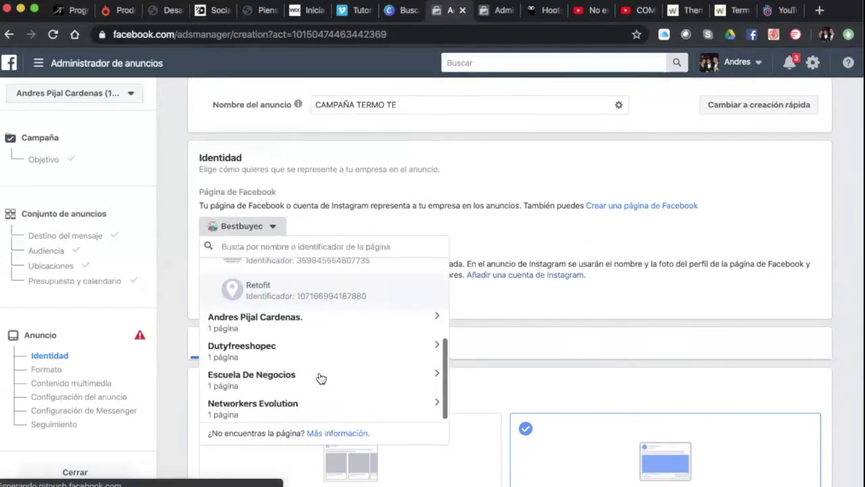
click(335, 356)
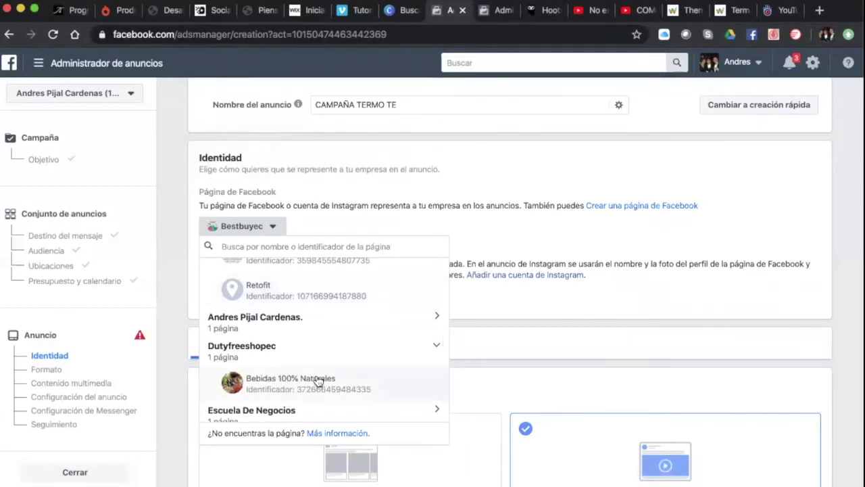
click(339, 387)
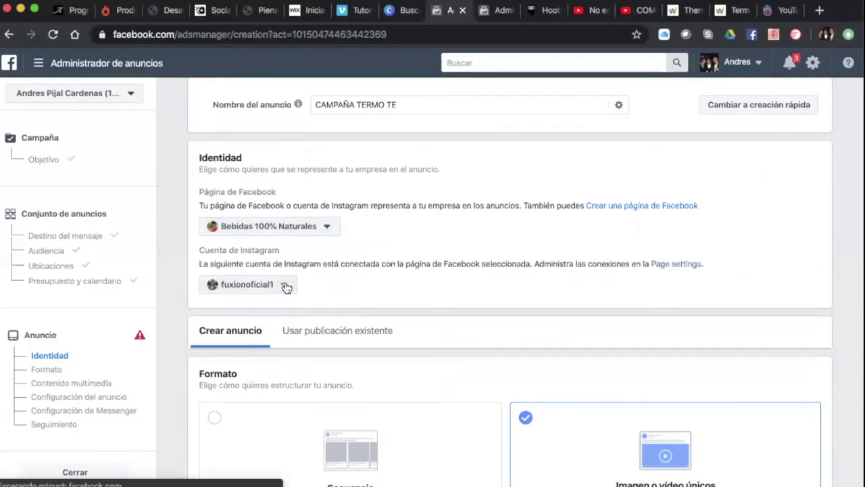
Switch the ad from creating new content to using an existing publication
scroll(329, 305, down, 2)
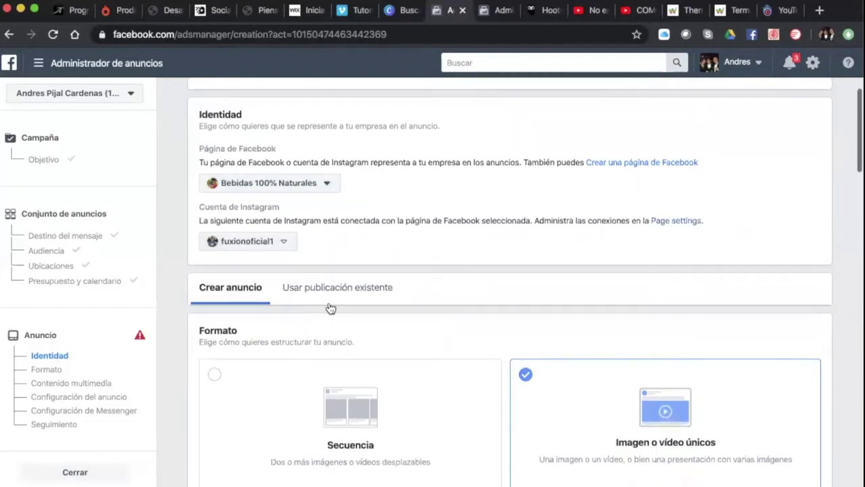
scroll(337, 332, down, 5)
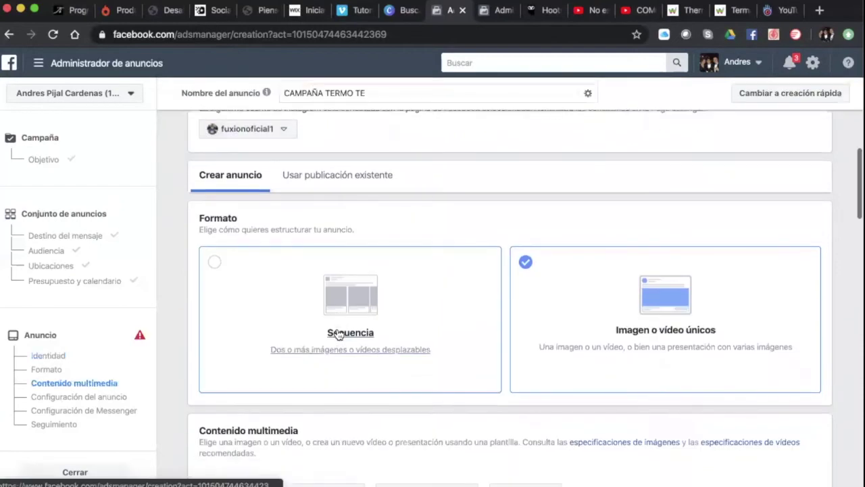
scroll(338, 335, down, 1)
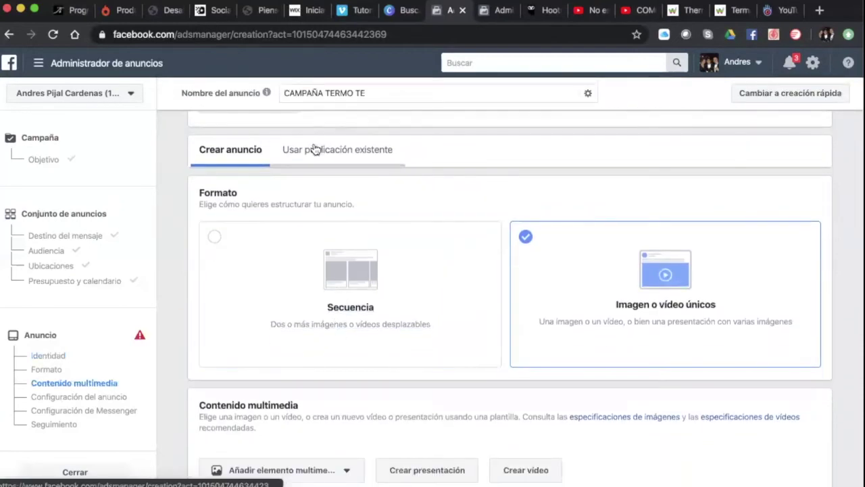
scroll(313, 156, up, 2)
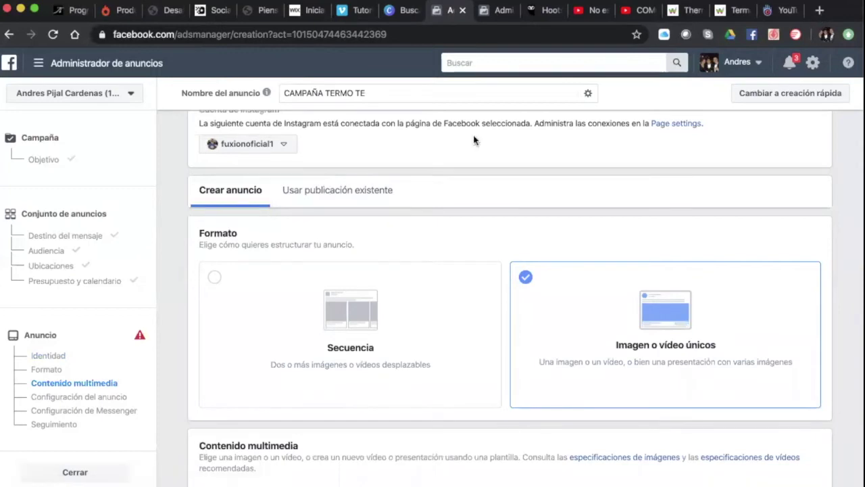
click(307, 191)
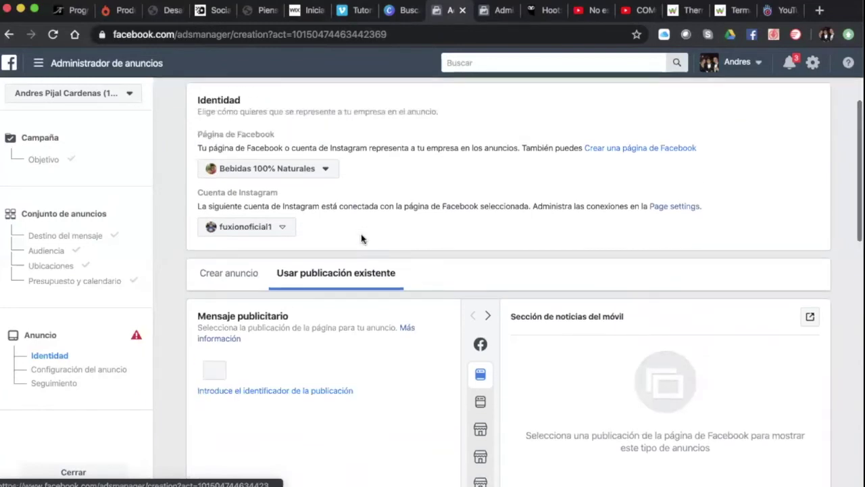
Select the 21 March 2020 Facebook post "Llegó la hora! De quemar esos rollitos" for the ad and dismiss the Instagram mentions notice
scroll(361, 239, down, 2)
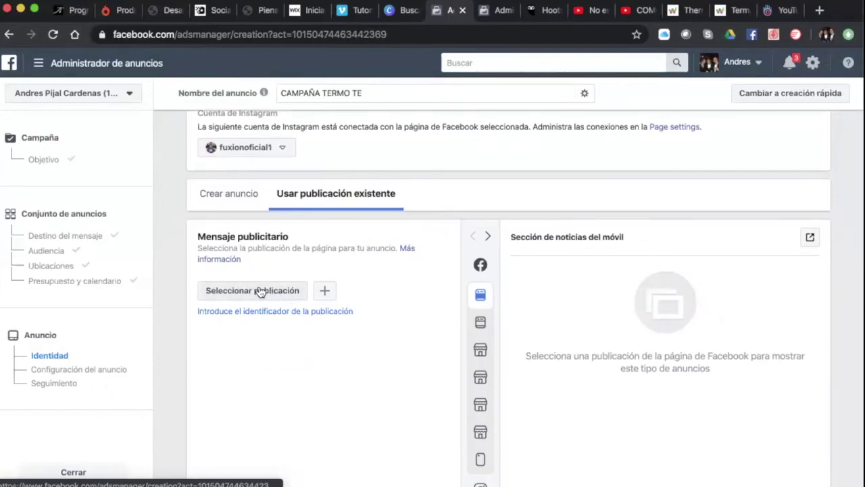
click(260, 291)
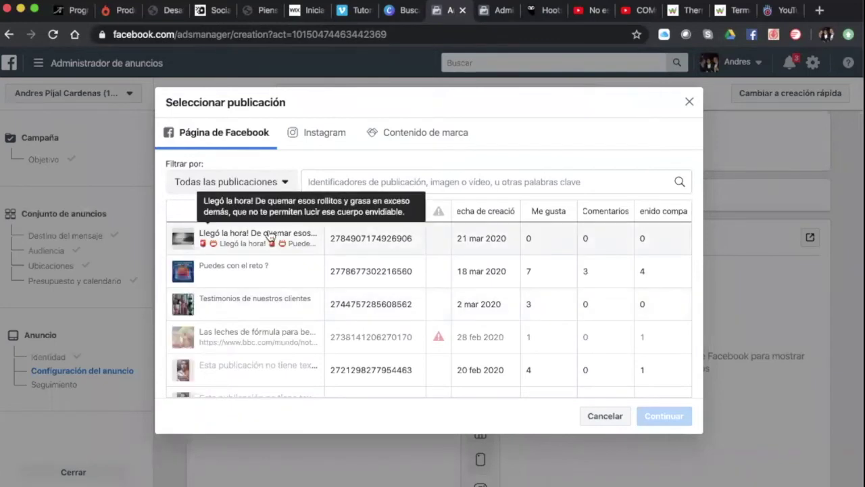
click(269, 234)
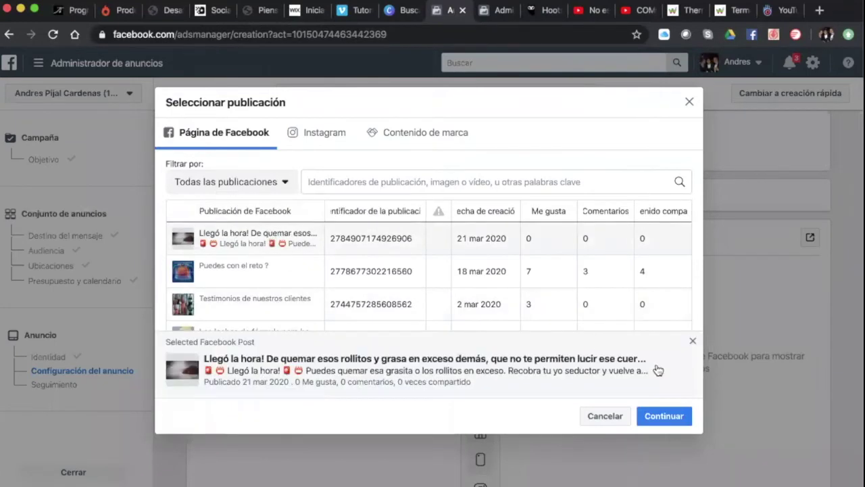
click(664, 418)
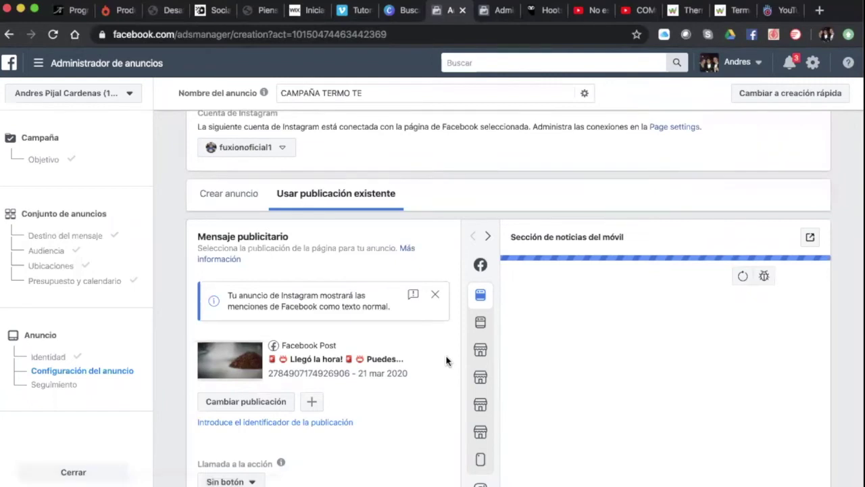
click(434, 298)
Set the ad's call to action to "Enviar mensaje" and update the original post with that button
scroll(427, 332, down, 1)
scroll(427, 332, down, 1)
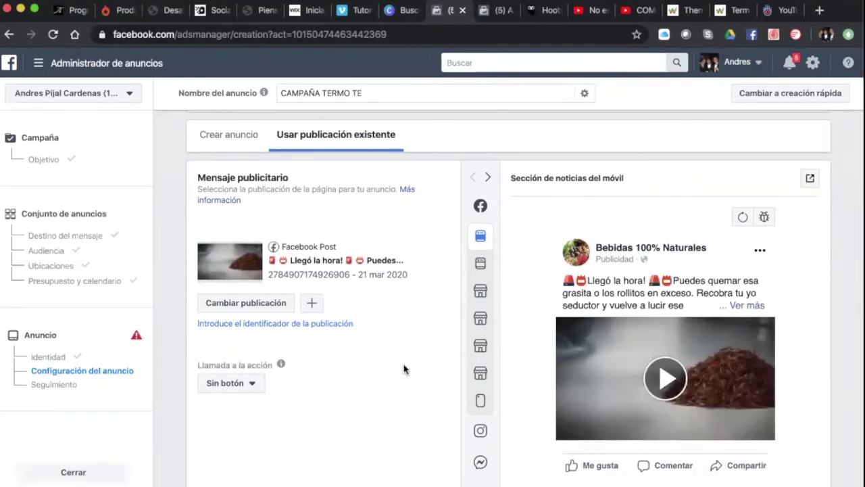
scroll(345, 362, down, 1)
scroll(292, 384, down, 2)
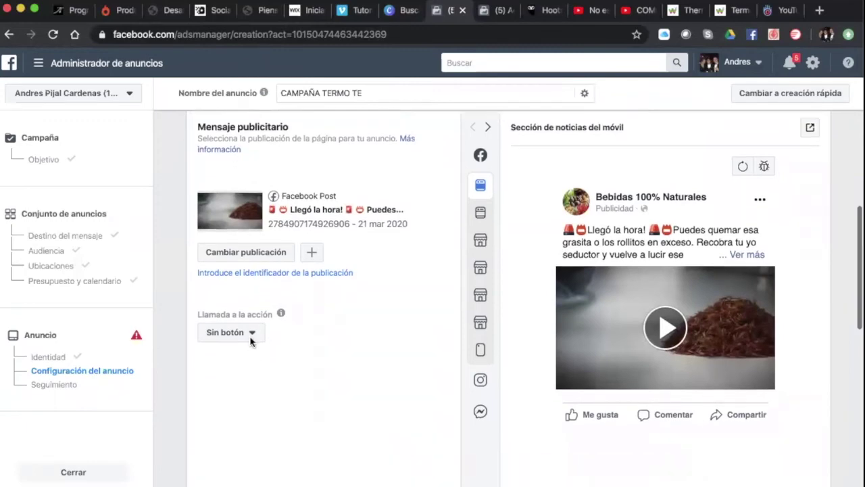
click(255, 332)
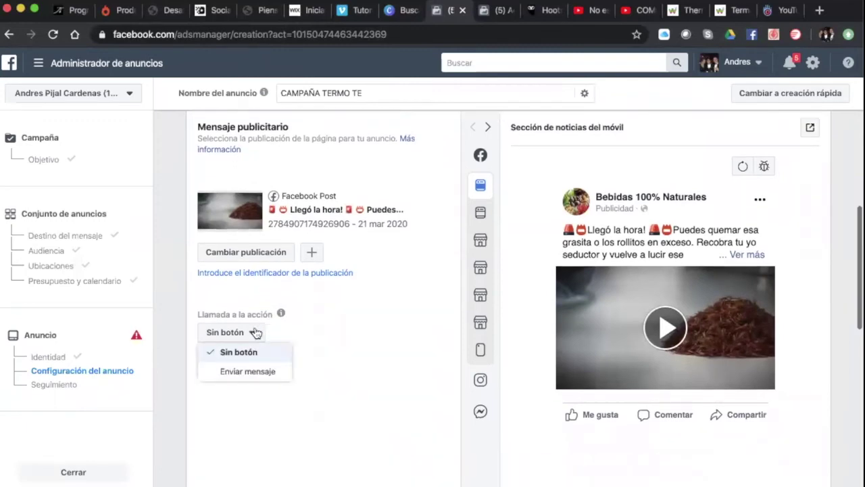
click(254, 372)
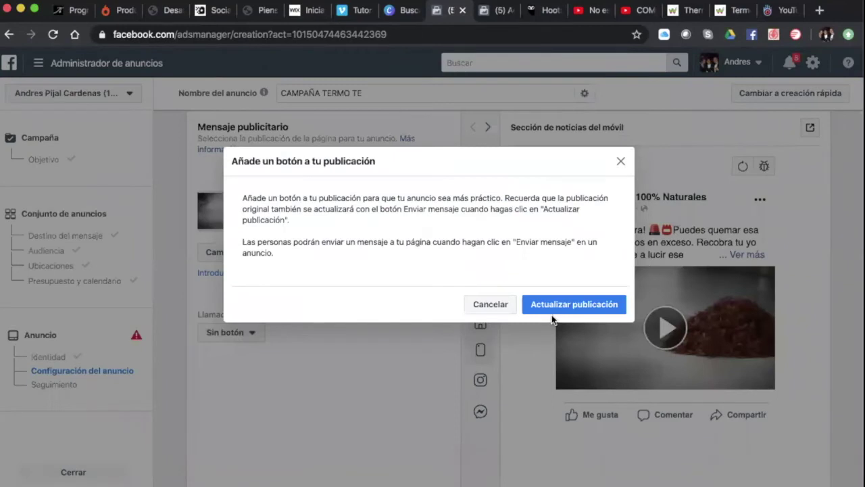
click(549, 301)
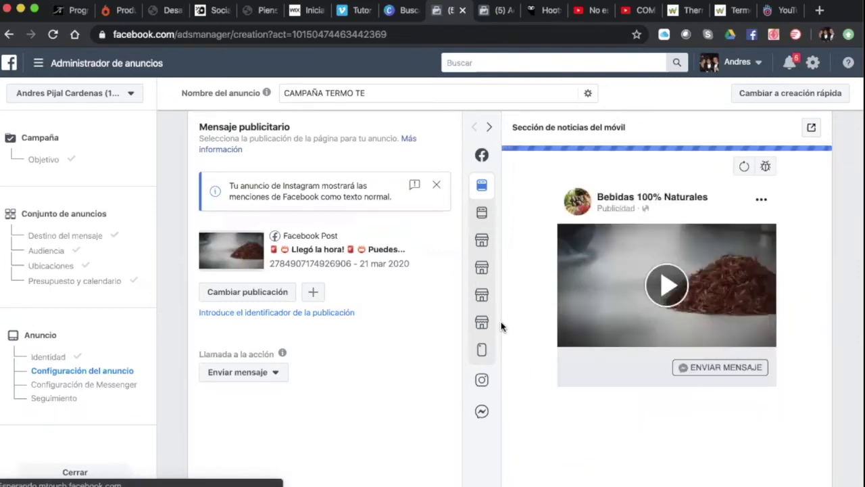
Set the Messenger configuration to use an existing template instead of creating a new one
scroll(348, 390, down, 1)
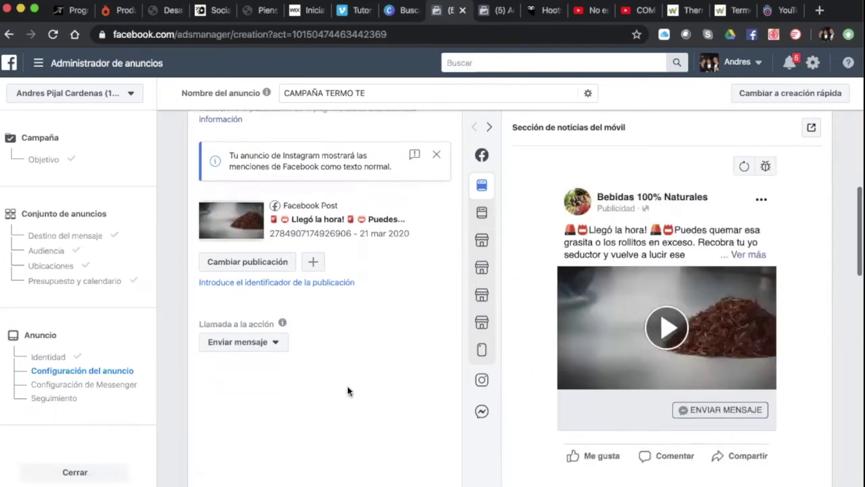
scroll(366, 400, down, 1)
scroll(366, 401, down, 1)
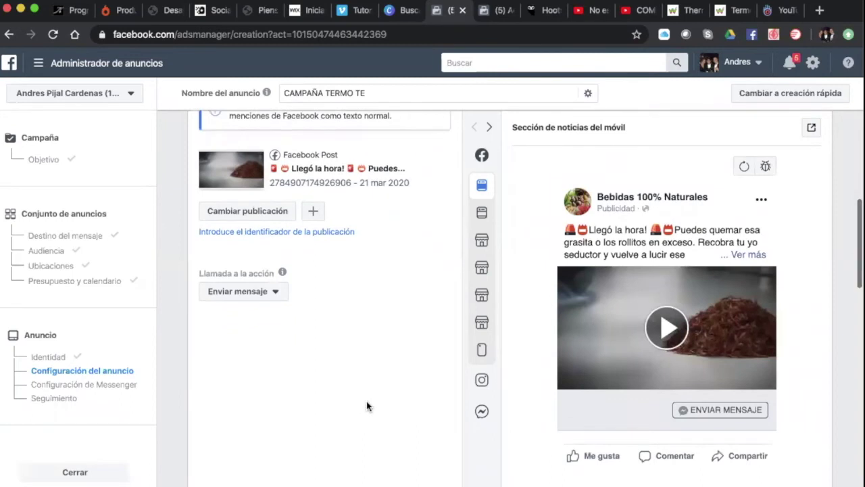
scroll(367, 404, down, 1)
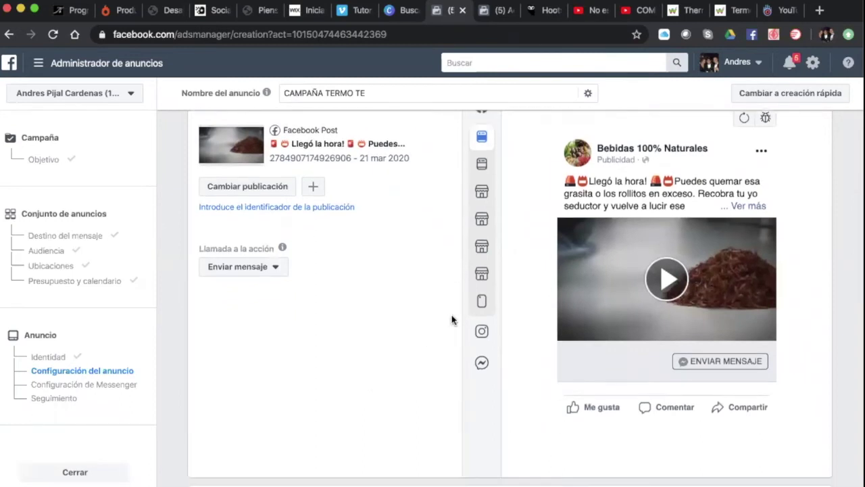
scroll(453, 319, down, 3)
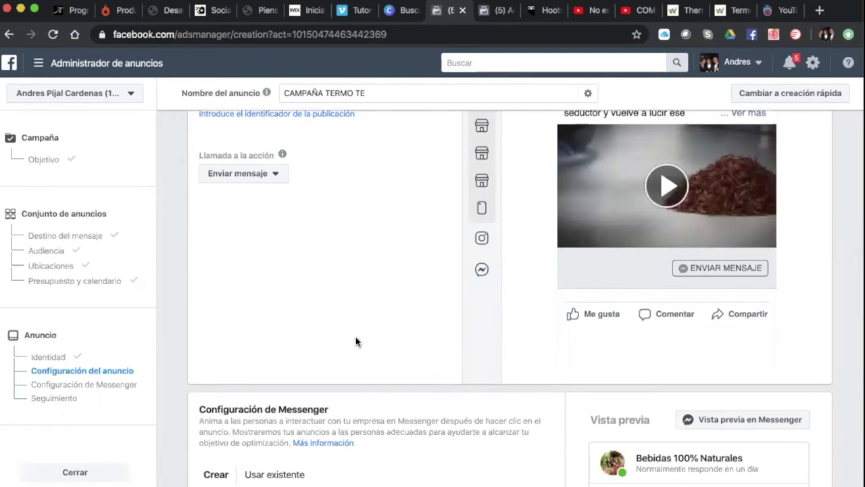
scroll(265, 311, down, 5)
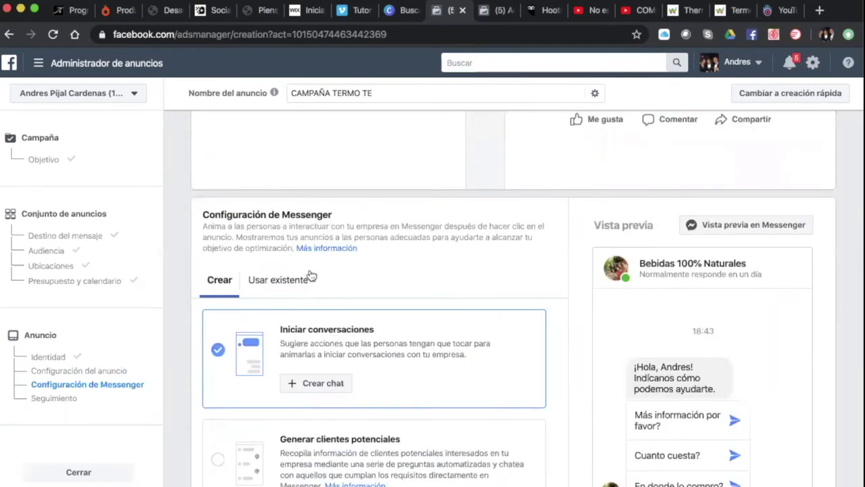
scroll(309, 274, down, 1)
scroll(371, 286, down, 1)
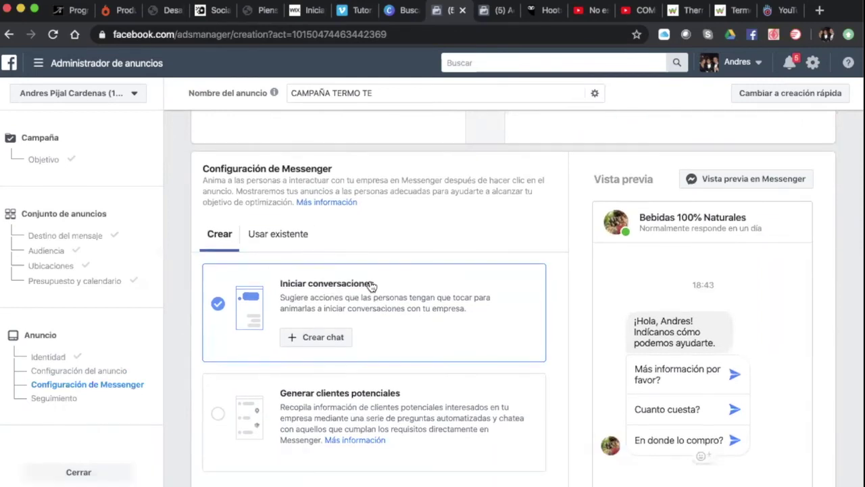
click(283, 236)
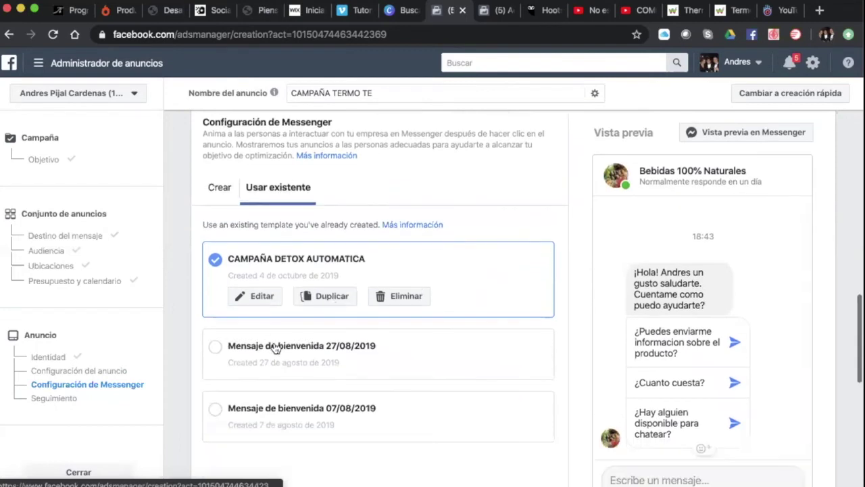
Preview the welcome message templates of 27/08/2019 and 07/08/2019, and return to the CAMPAÑA DETOX AUTOMATICA template
click(219, 346)
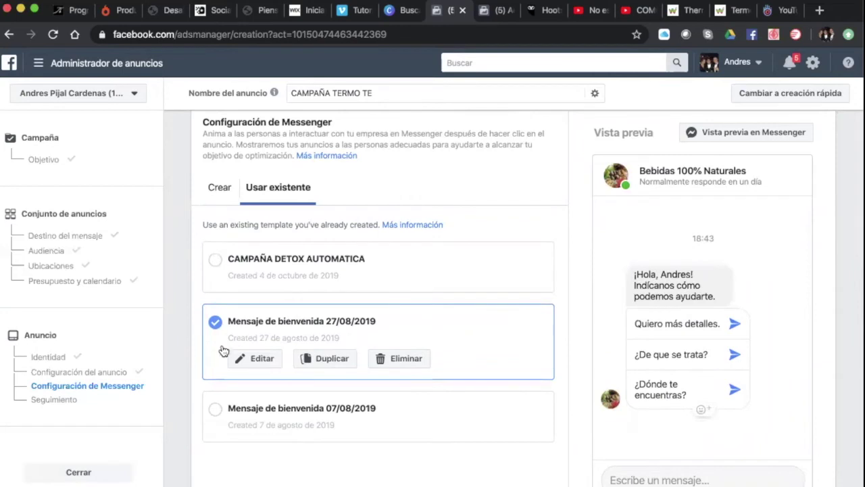
click(230, 411)
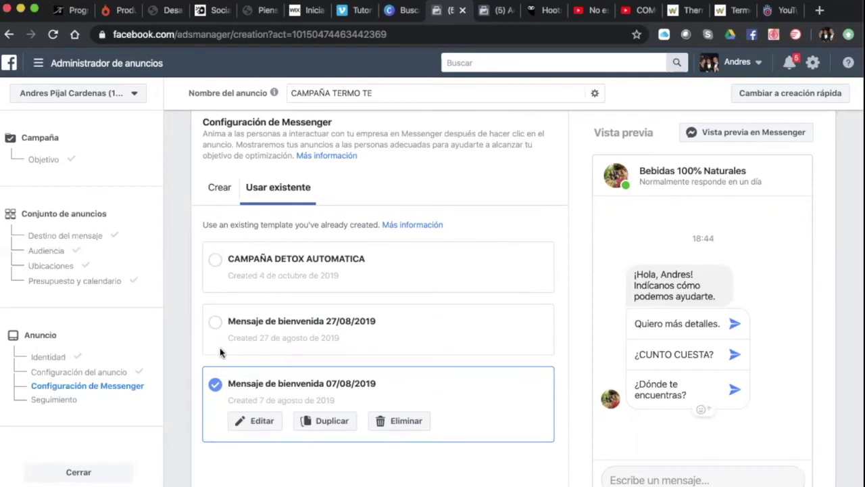
click(216, 261)
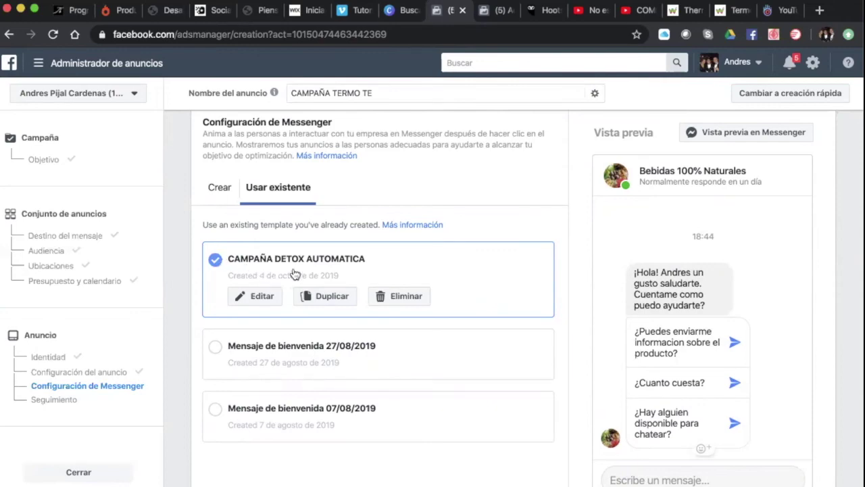
Preview how the ad looks in the desktop news feed
scroll(299, 219, down, 3)
scroll(341, 386, down, 2)
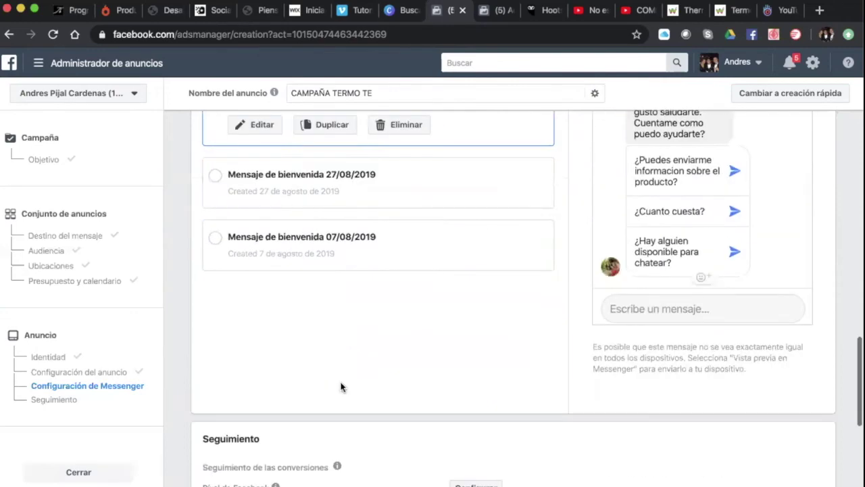
scroll(342, 386, up, 6)
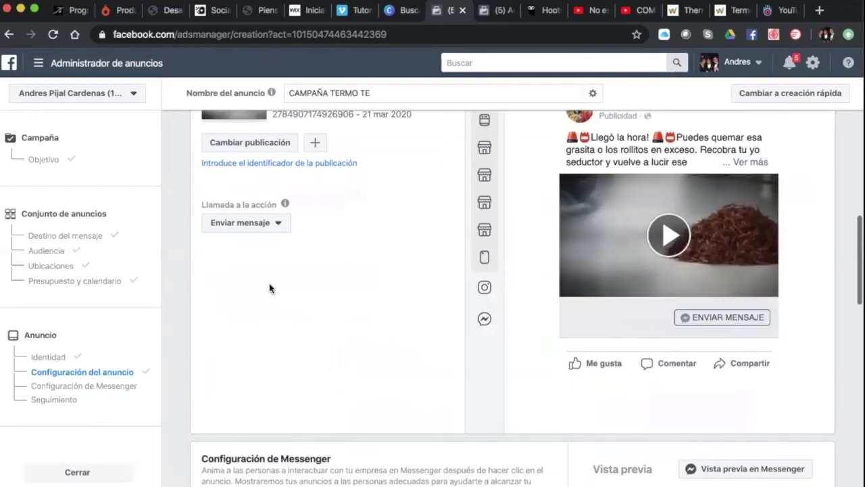
scroll(612, 397, up, 1)
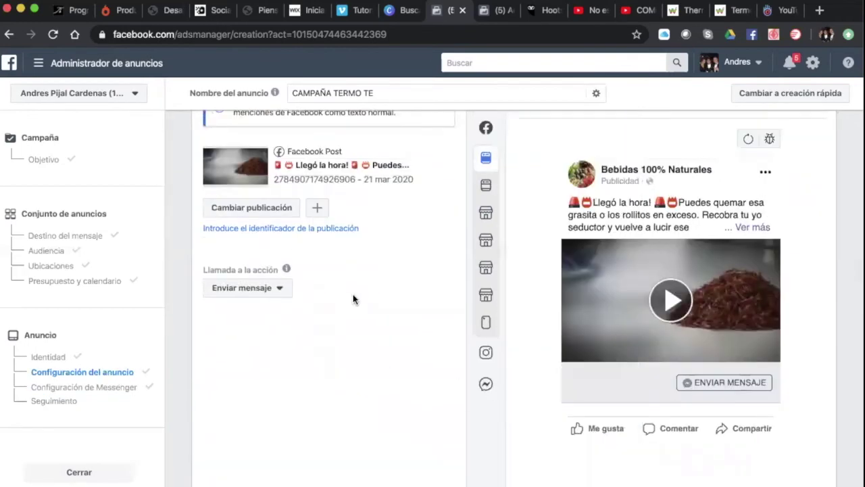
scroll(353, 294, down, 1)
scroll(353, 294, up, 1)
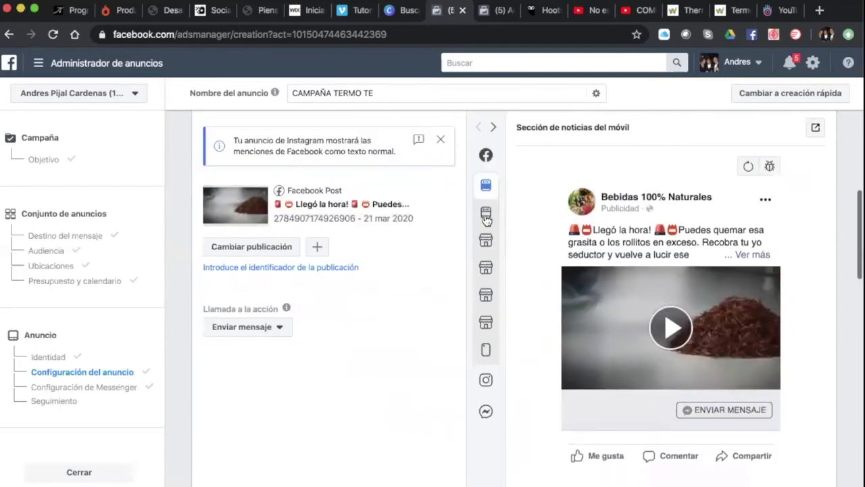
click(486, 215)
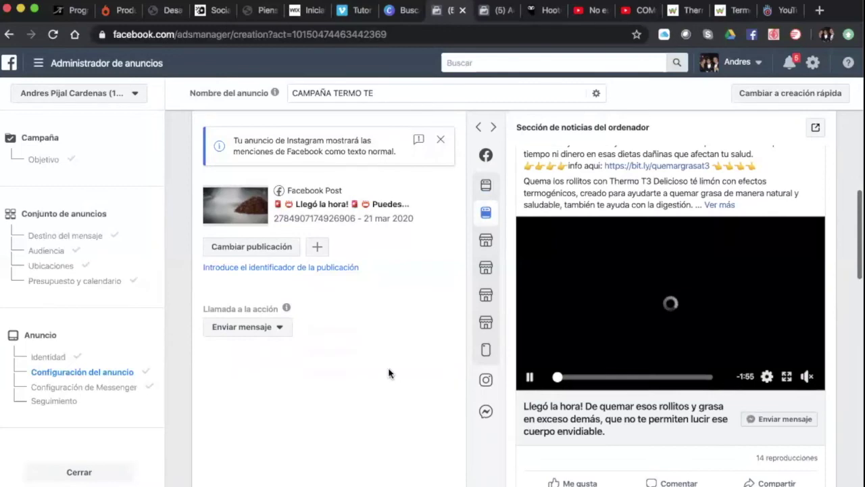
Review the Messenger template and the tracking options, and confirm the ad campaign for publication
scroll(391, 375, down, 2)
scroll(501, 284, down, 2)
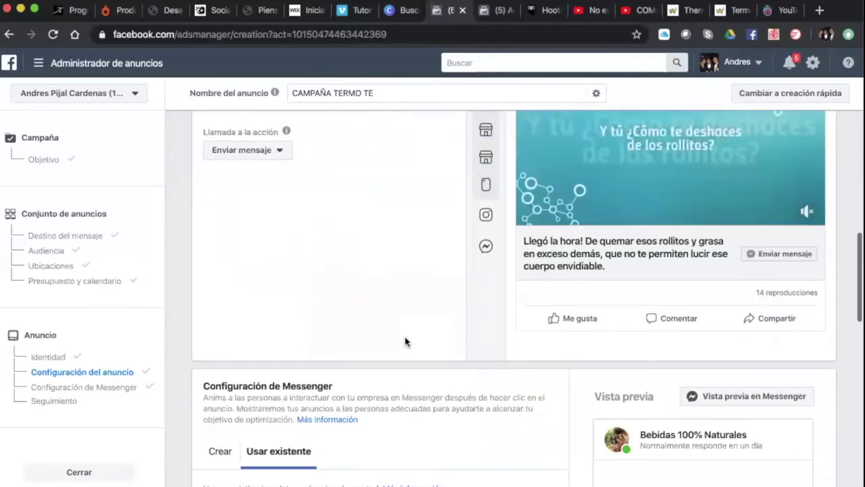
scroll(405, 342, down, 4)
scroll(405, 342, down, 4)
scroll(405, 341, up, 3)
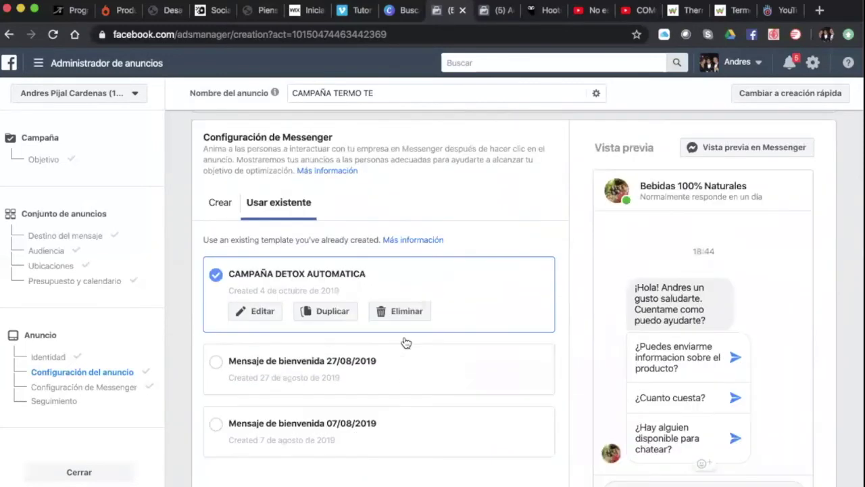
scroll(405, 342, down, 3)
scroll(405, 341, down, 2)
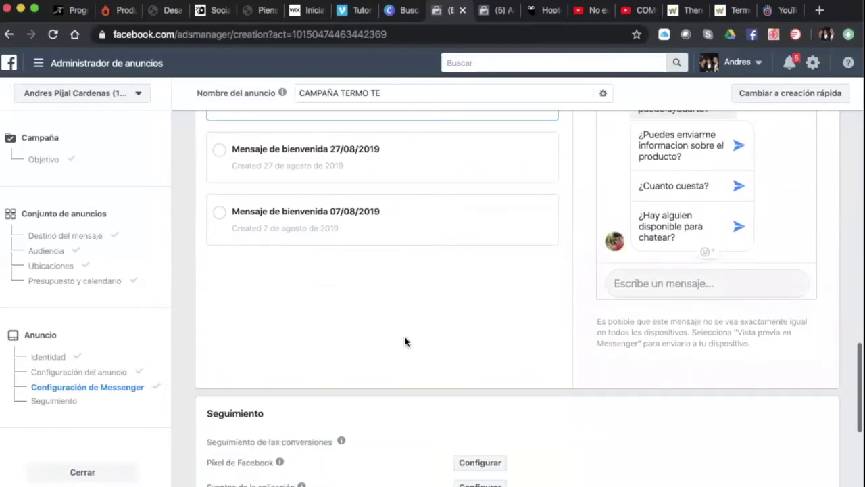
scroll(405, 342, down, 4)
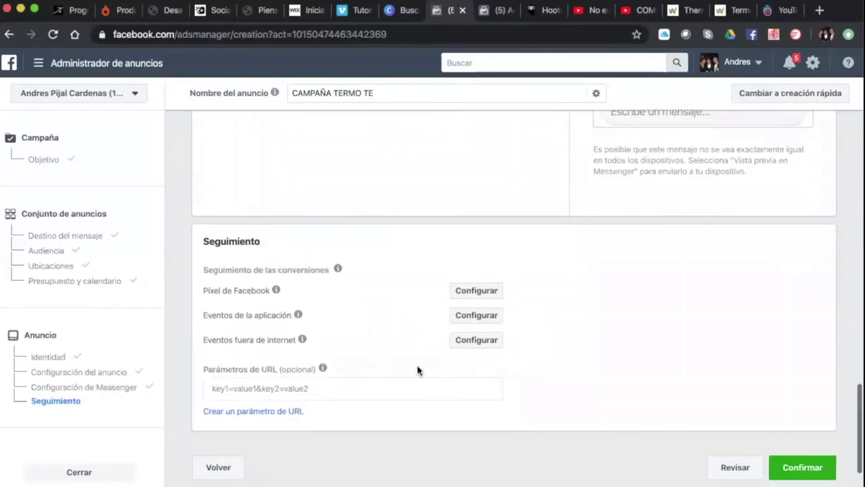
scroll(417, 367, down, 1)
mouse_move(302, 316)
scroll(317, 330, down, 1)
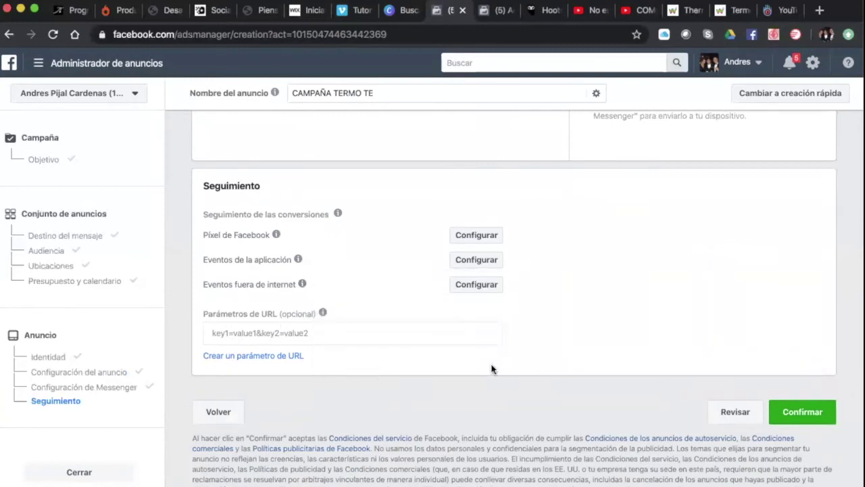
scroll(491, 368, up, 1)
scroll(491, 369, down, 1)
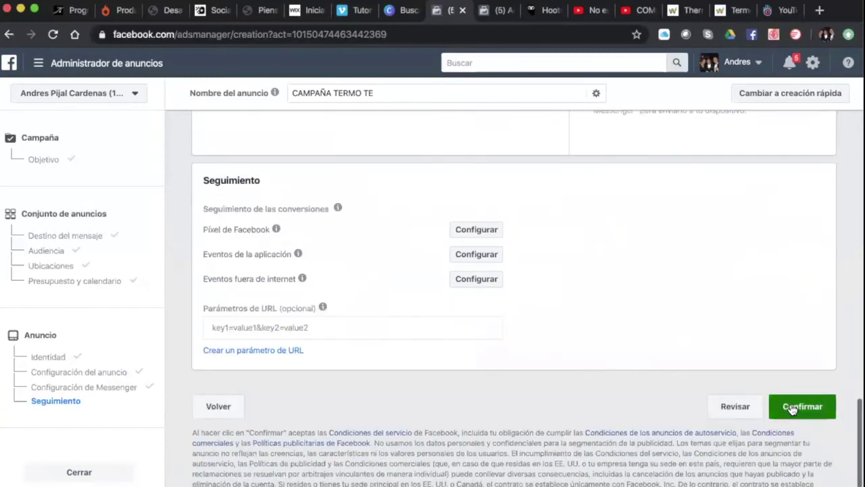
click(793, 408)
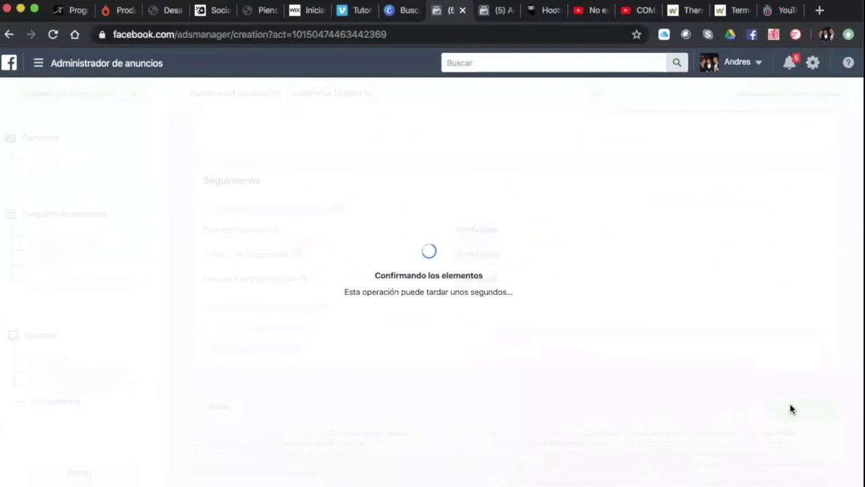